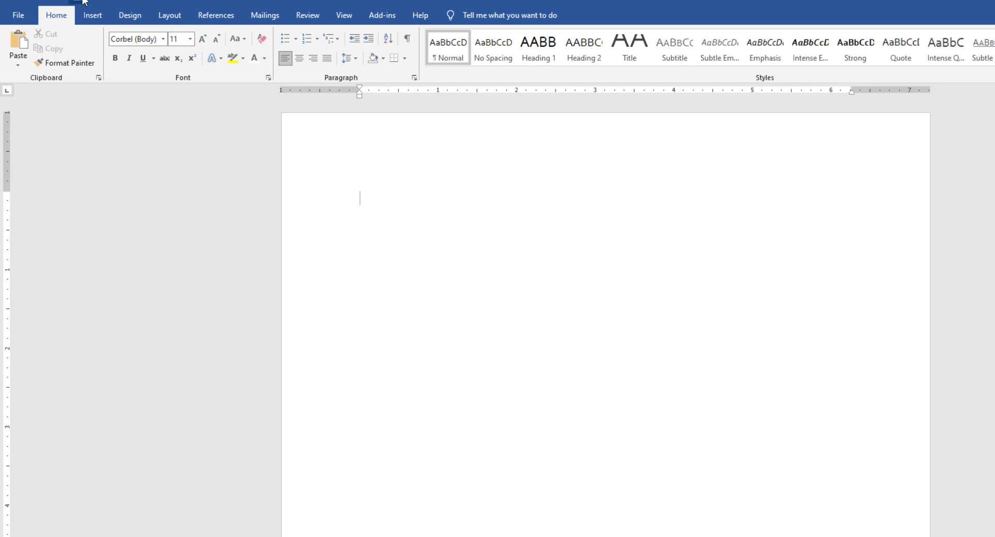
# Step: Draw a trapezoid band across the full width of the page top and remove its outline
pyautogui.click(130, 18)
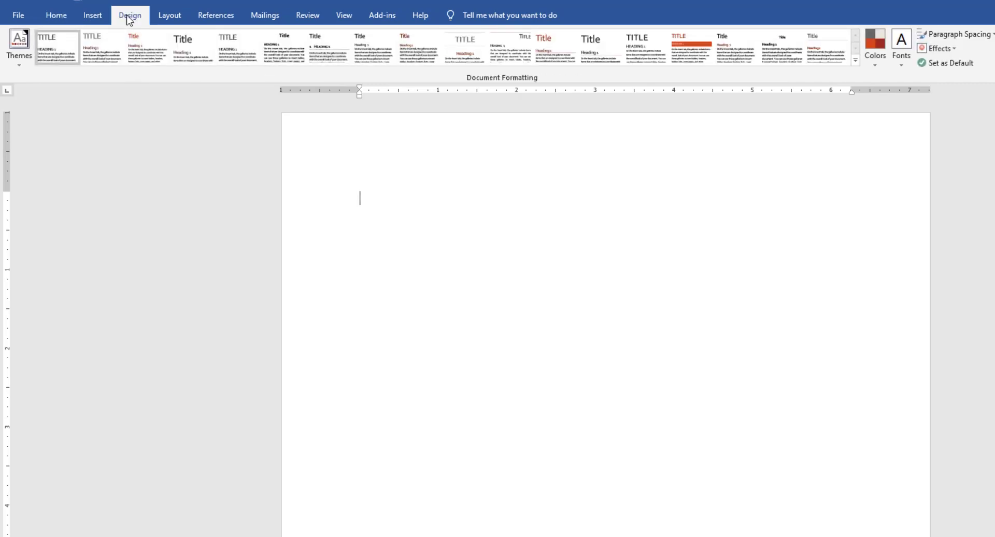
pyautogui.click(96, 16)
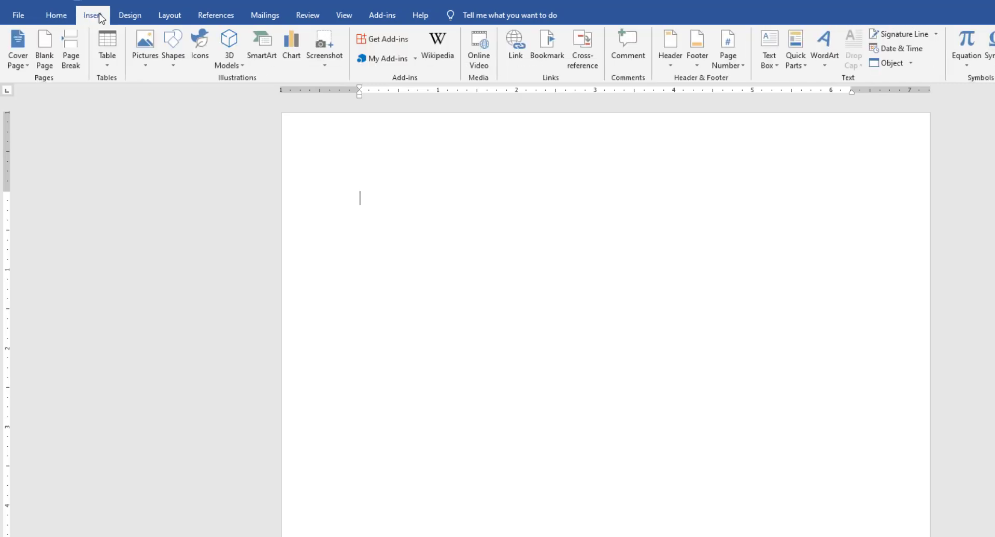
pyautogui.click(176, 67)
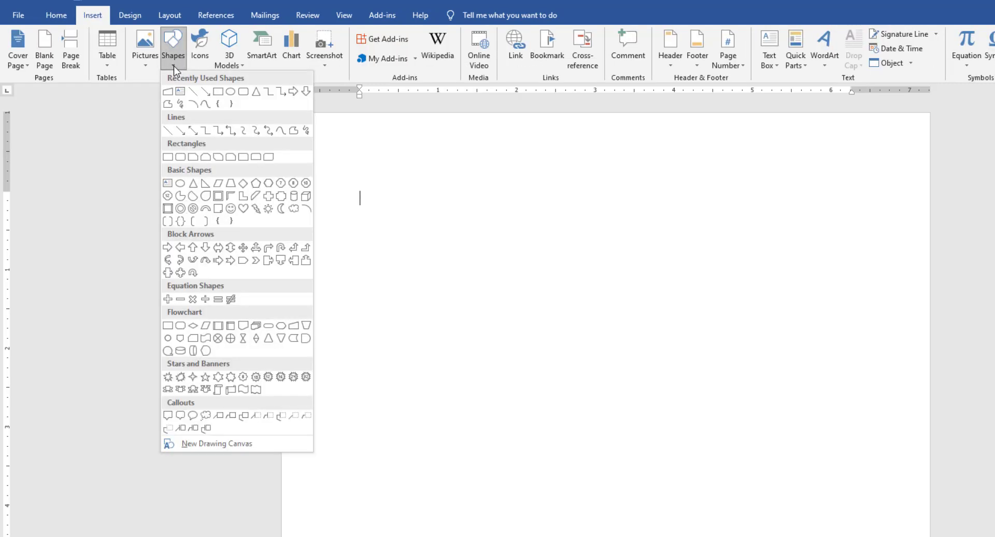
pyautogui.click(168, 92)
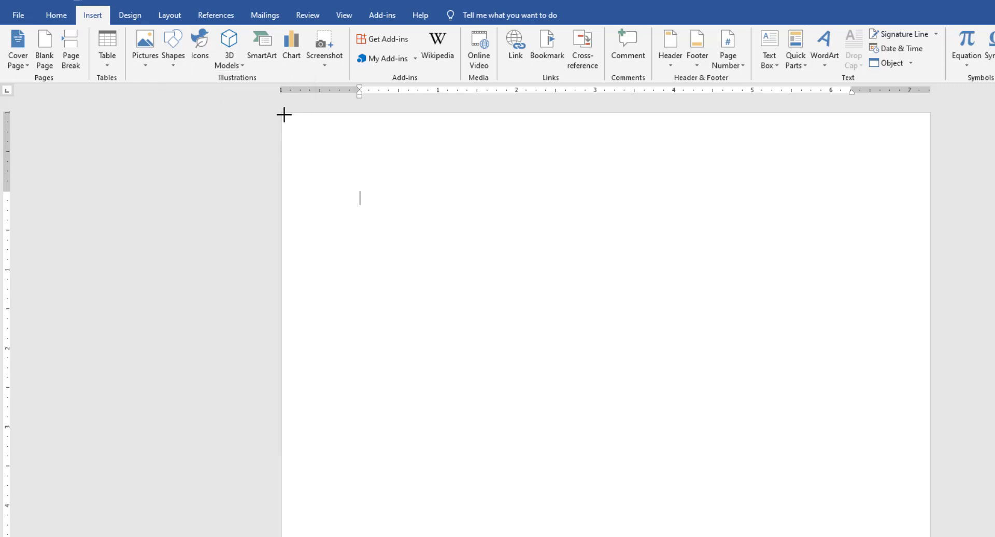
pyautogui.moveTo(282, 113); pyautogui.dragTo(905, 280)
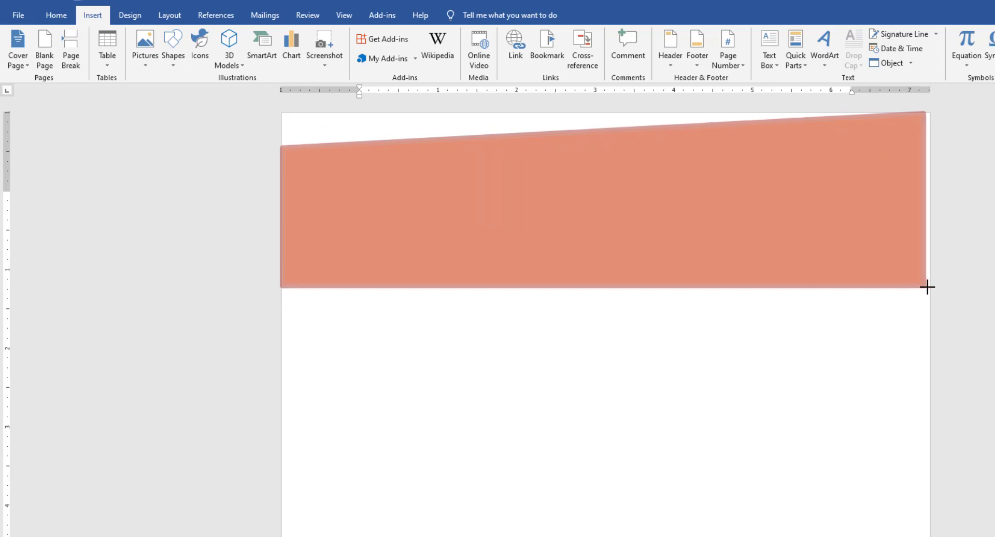
pyautogui.moveTo(906, 279); pyautogui.dragTo(928, 288)
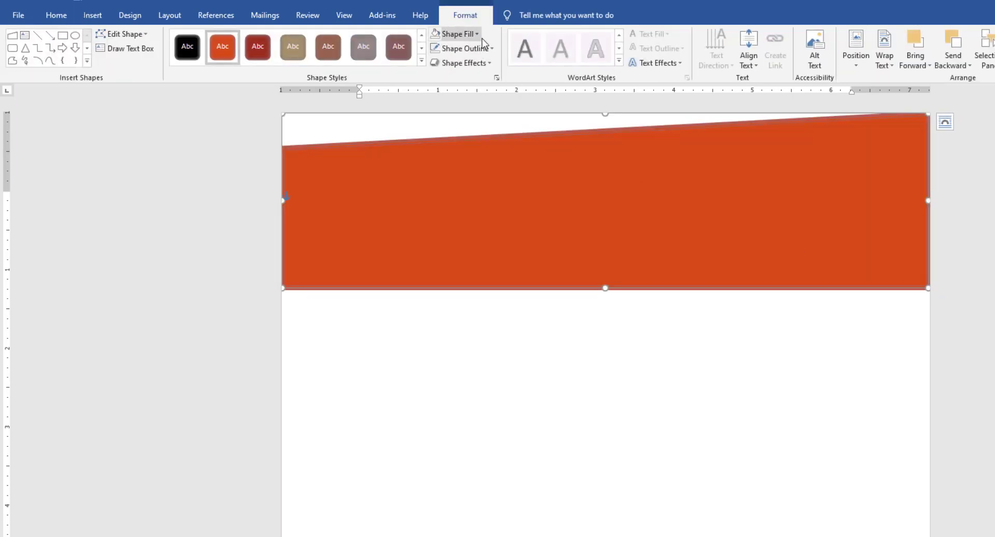
pyautogui.click(492, 50)
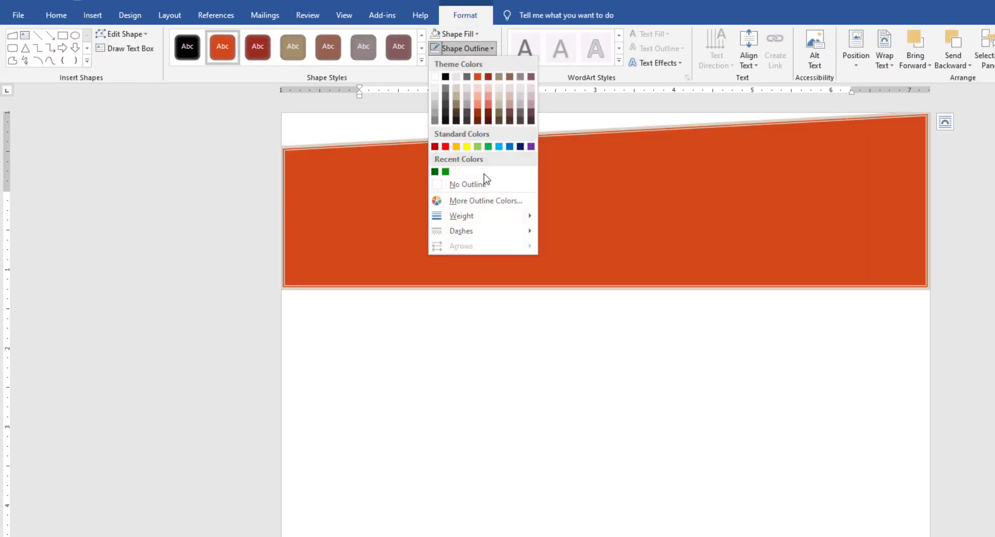
pyautogui.click(470, 186)
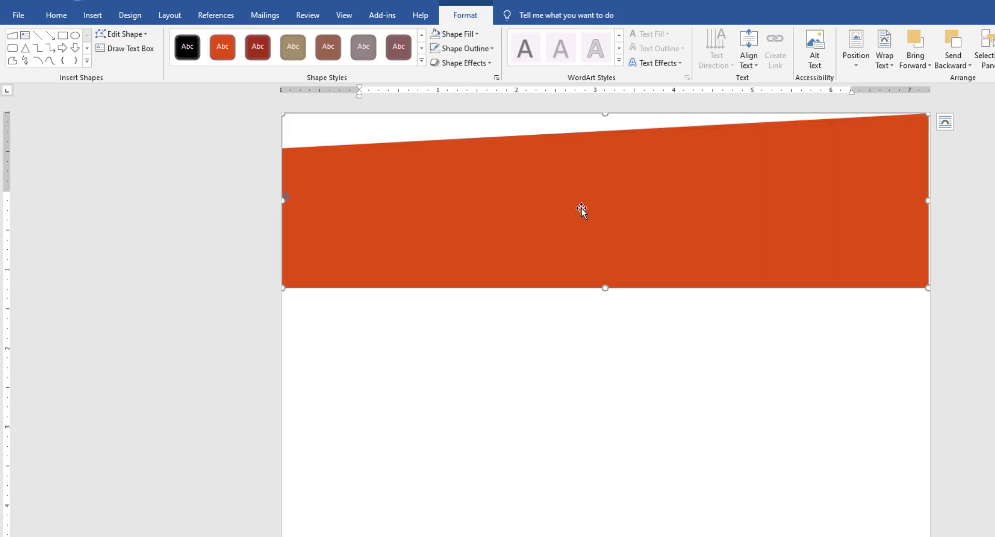
# Step: Fill the band dark green, rotate it so the slant faces down, and stretch it to the right edge
pyautogui.click(477, 34)
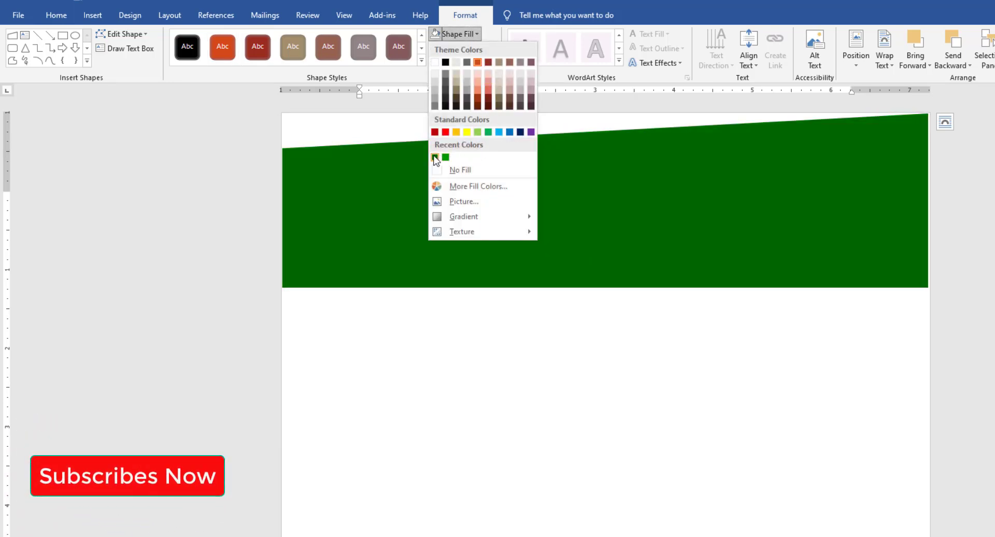
pyautogui.click(435, 157)
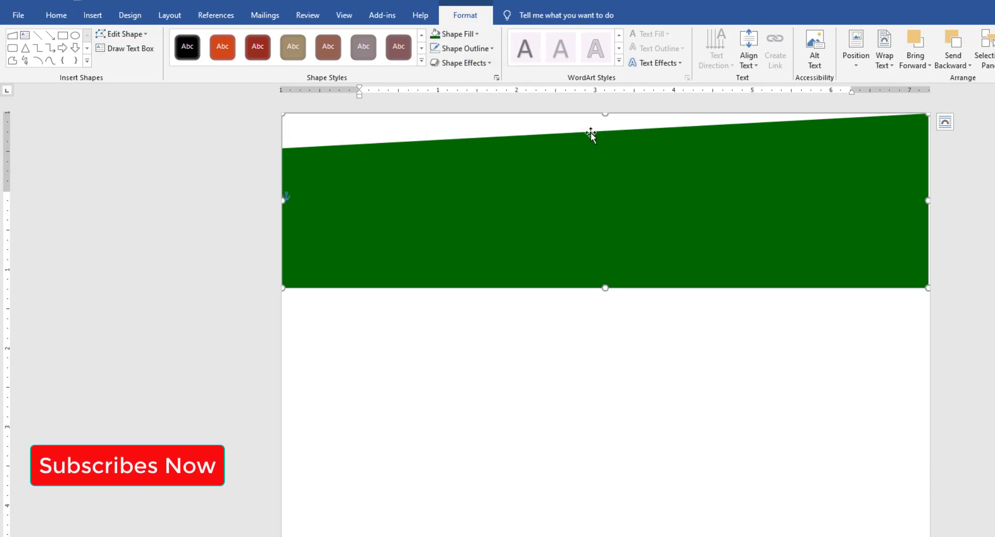
pyautogui.moveTo(591, 133)
pyautogui.mouseDown()
pyautogui.moveTo(612, 245)
pyautogui.moveTo(621, 237)
pyautogui.moveTo(567, 244)
pyautogui.moveTo(561, 212)
pyautogui.mouseUp()
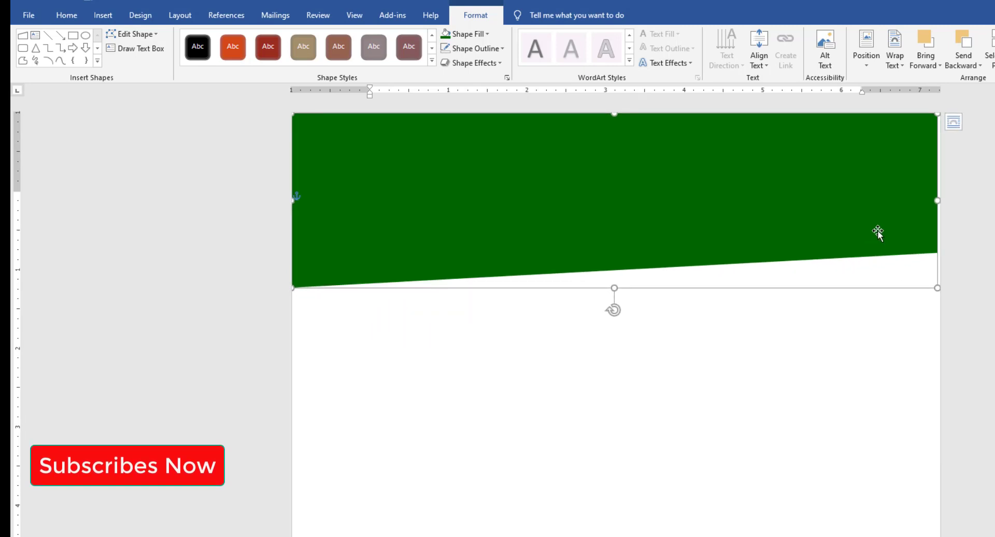
pyautogui.moveTo(936, 200); pyautogui.dragTo(944, 202)
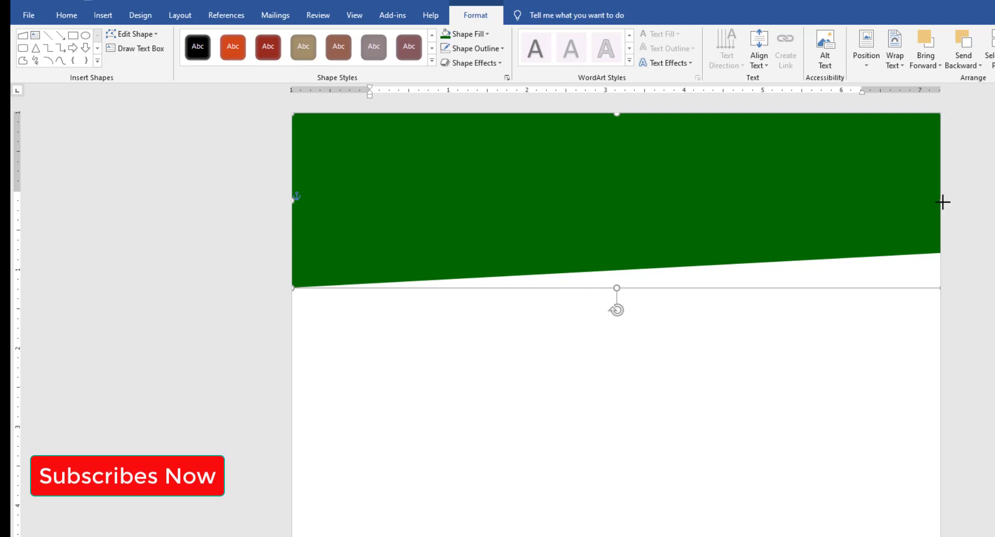
pyautogui.click(721, 342)
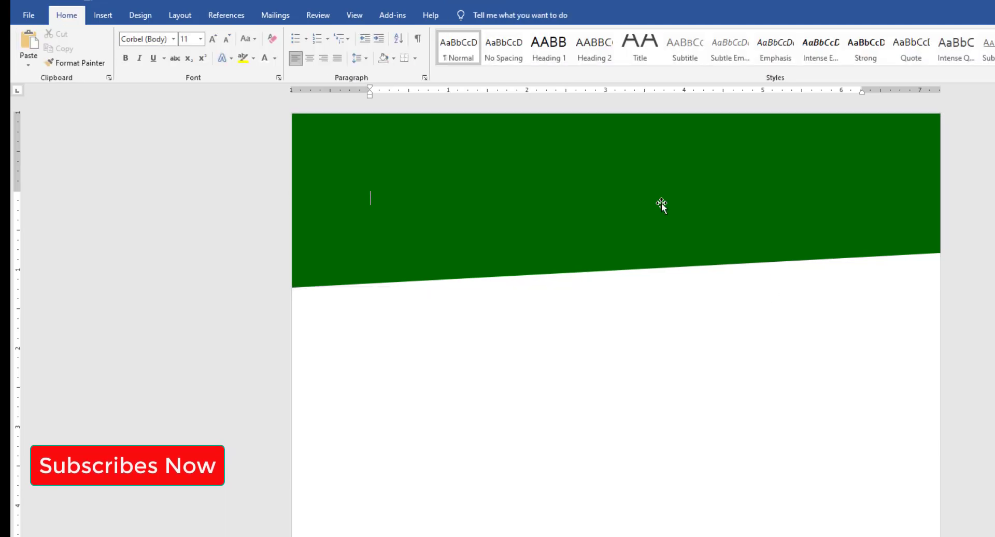
# Step: Recolour the header band a brighter green
pyautogui.click(633, 204)
pyautogui.click(488, 34)
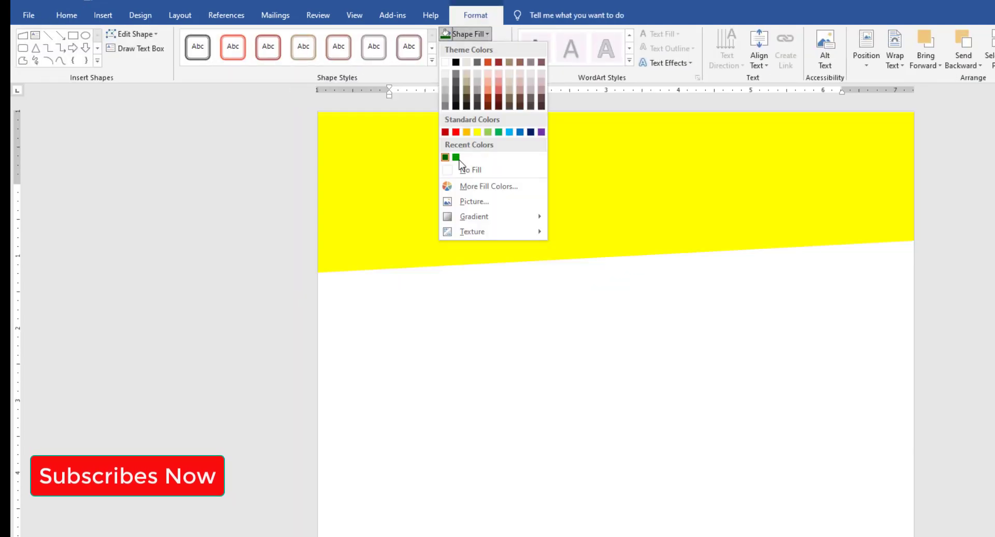
pyautogui.click(457, 157)
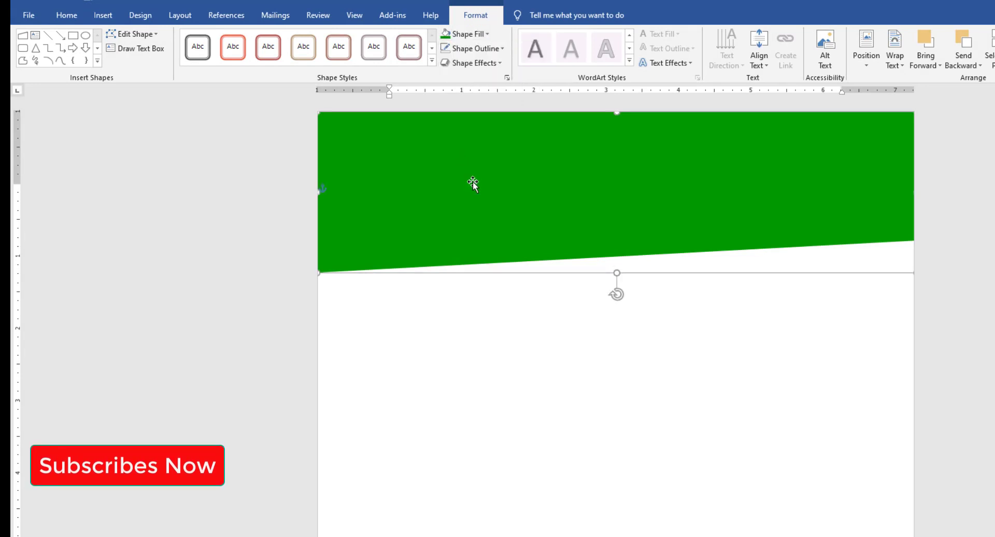
# Step: Duplicate the band over the original, shorten it from the bottom, and fill it gold
pyautogui.click(68, 17)
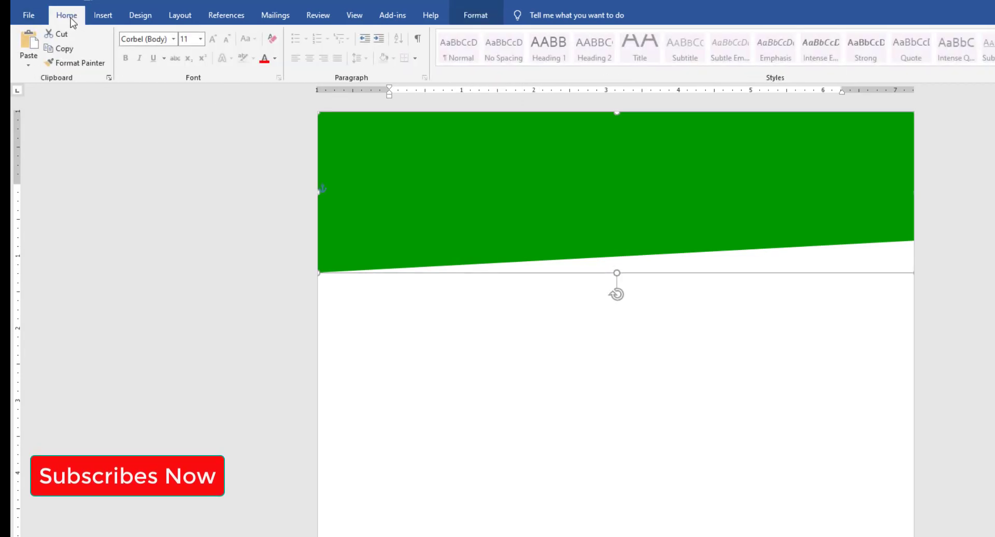
pyautogui.click(65, 49)
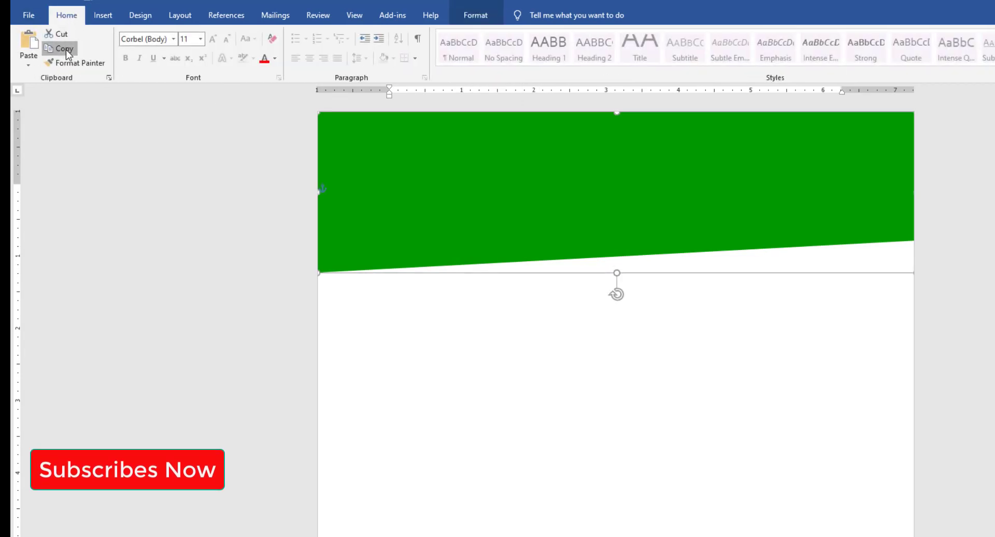
pyautogui.click(29, 41)
pyautogui.moveTo(474, 201); pyautogui.dragTo(462, 190)
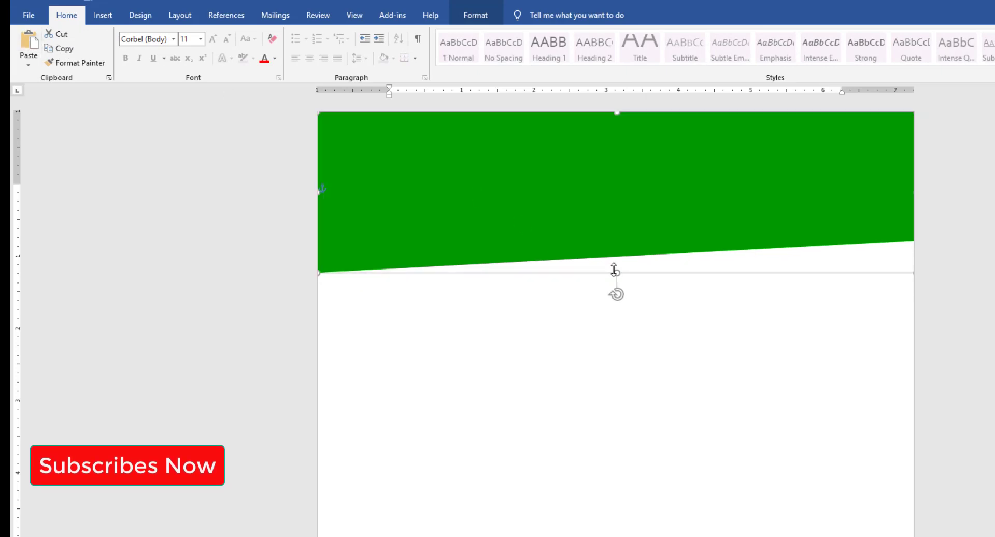
pyautogui.moveTo(618, 271); pyautogui.dragTo(616, 261)
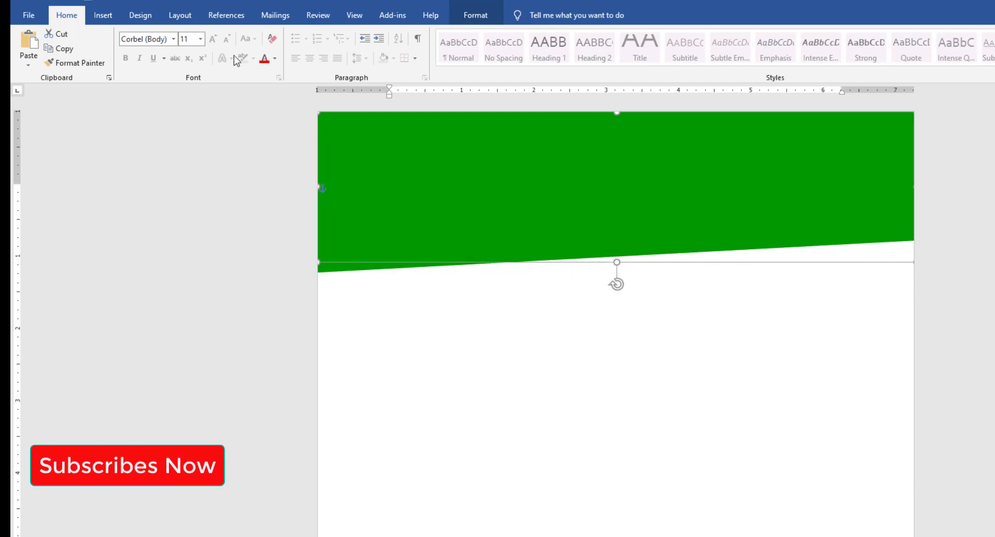
pyautogui.click(481, 16)
pyautogui.click(487, 35)
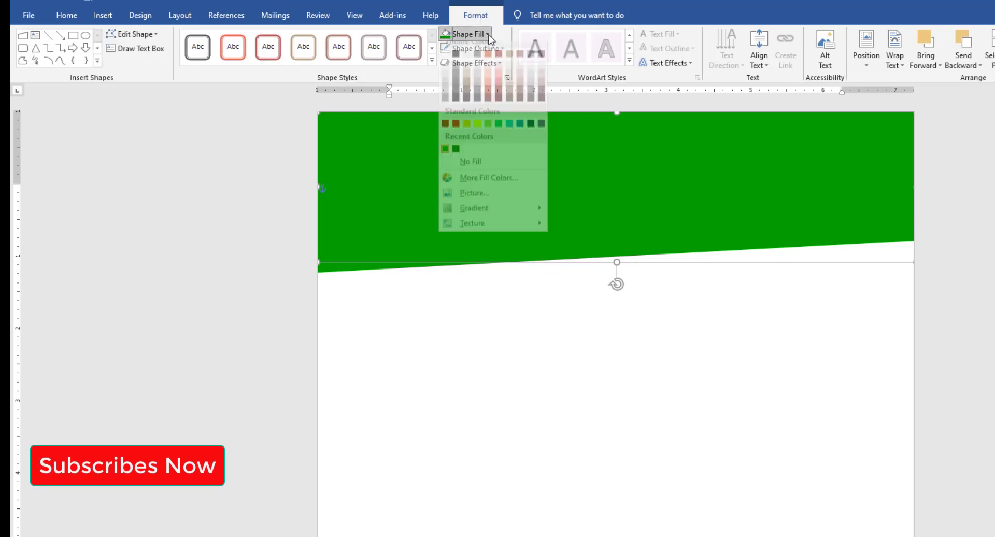
pyautogui.click(466, 132)
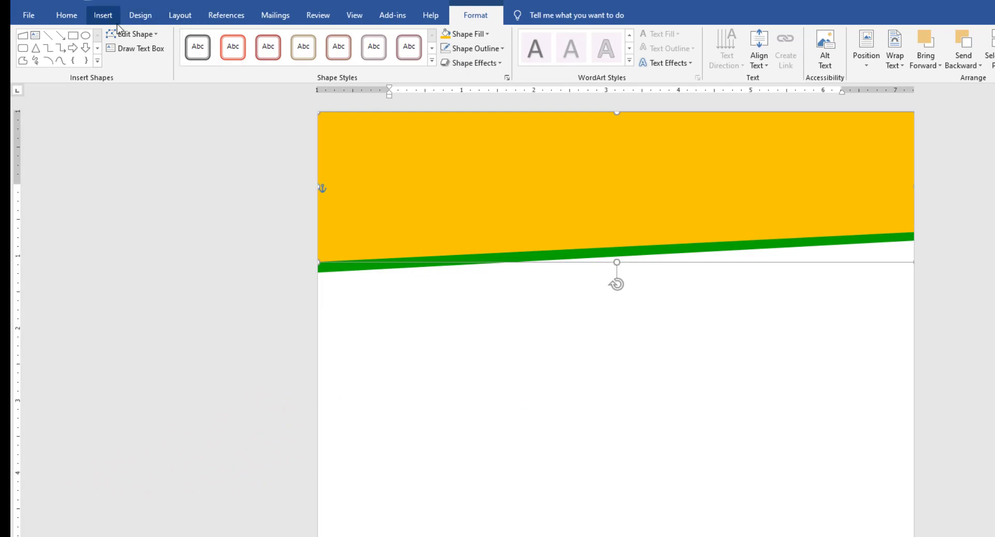
# Step: Paste a third band copy, shorten it above the gold, and fill it dark green
pyautogui.click(74, 19)
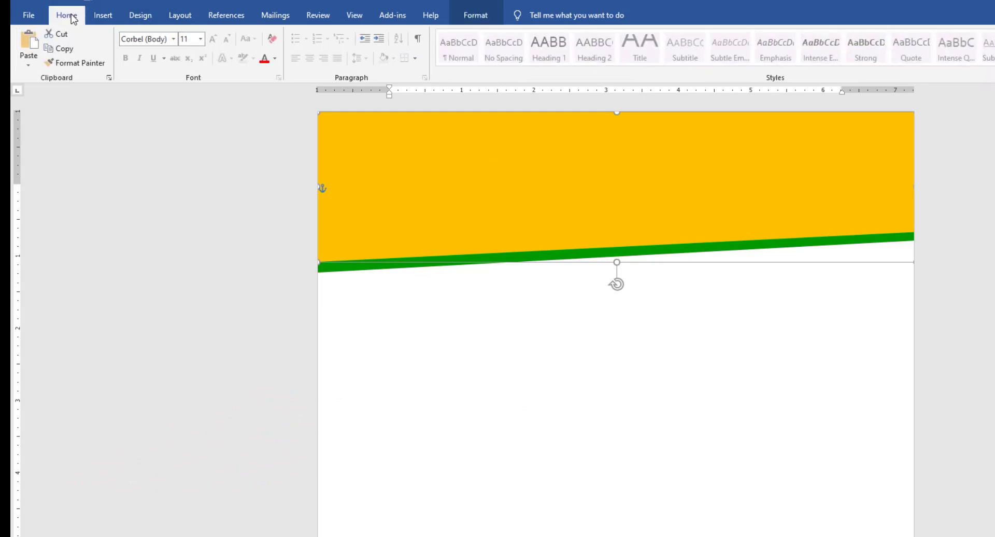
pyautogui.click(63, 48)
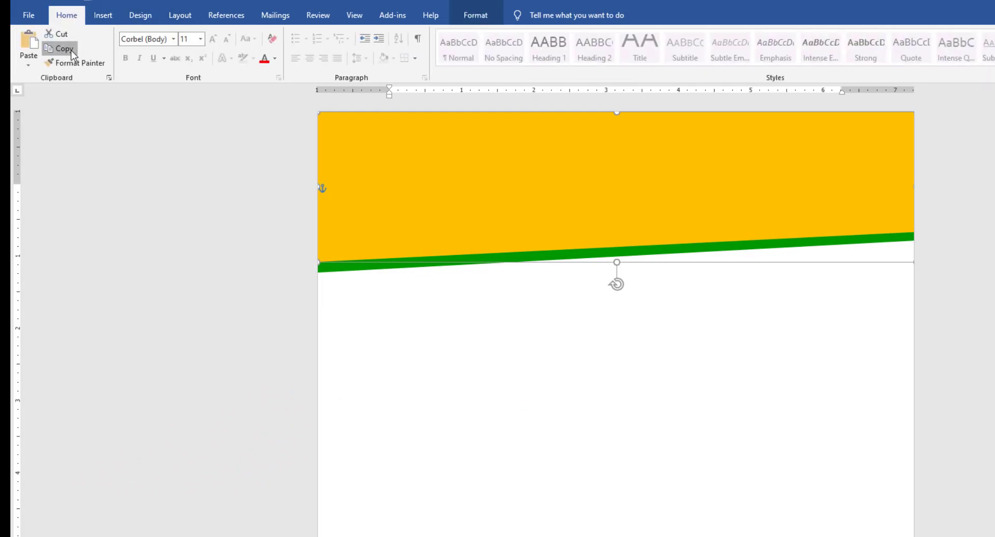
pyautogui.click(28, 47)
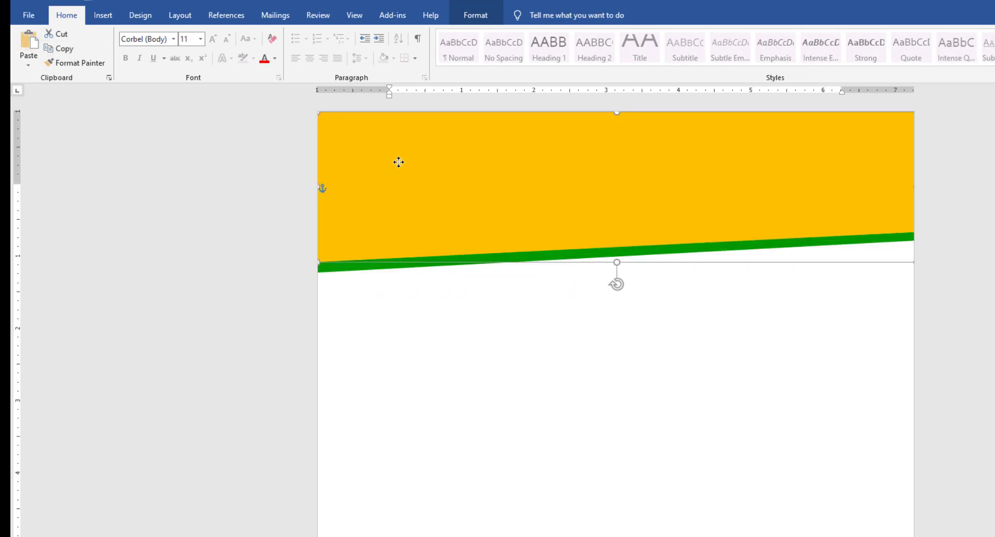
pyautogui.moveTo(618, 261); pyautogui.dragTo(615, 251)
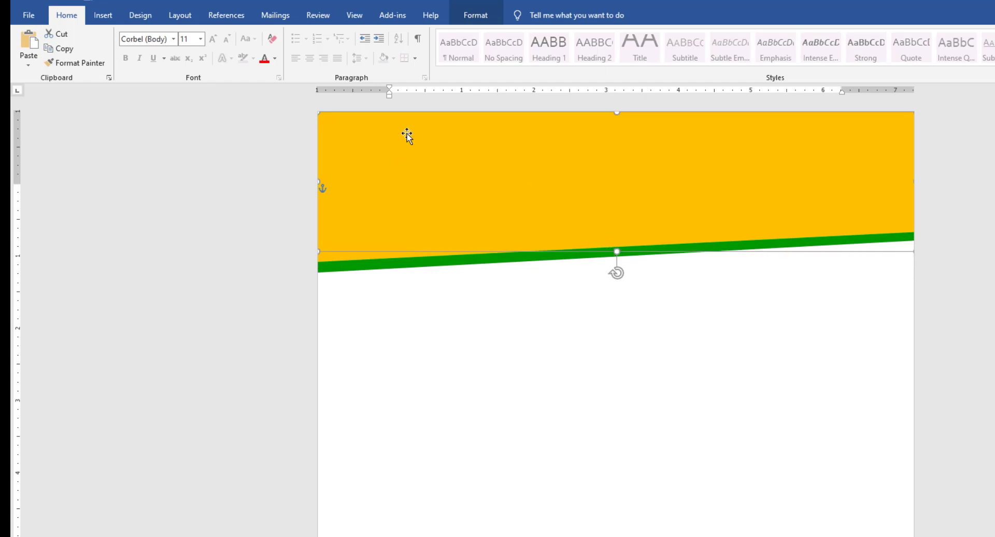
pyautogui.click(489, 16)
pyautogui.click(469, 33)
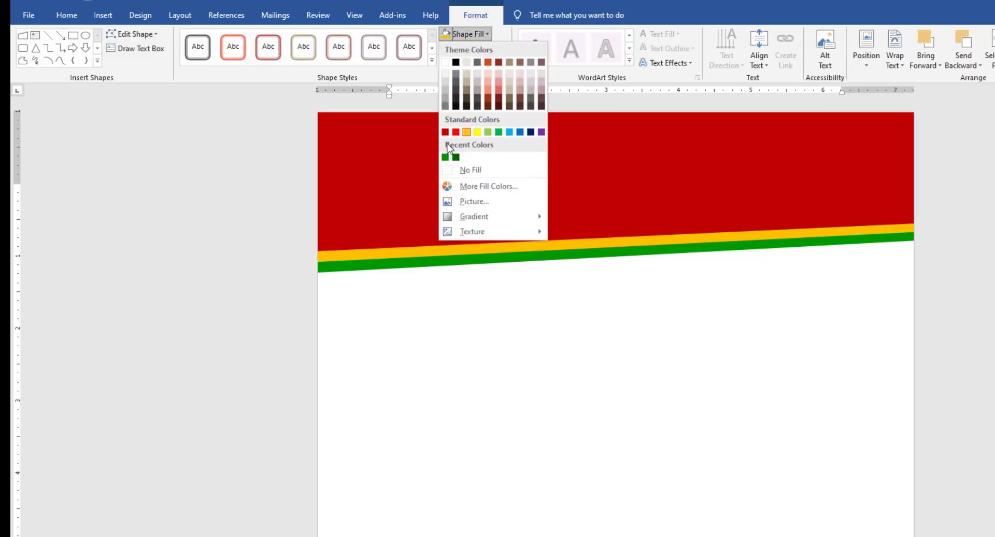
pyautogui.click(456, 156)
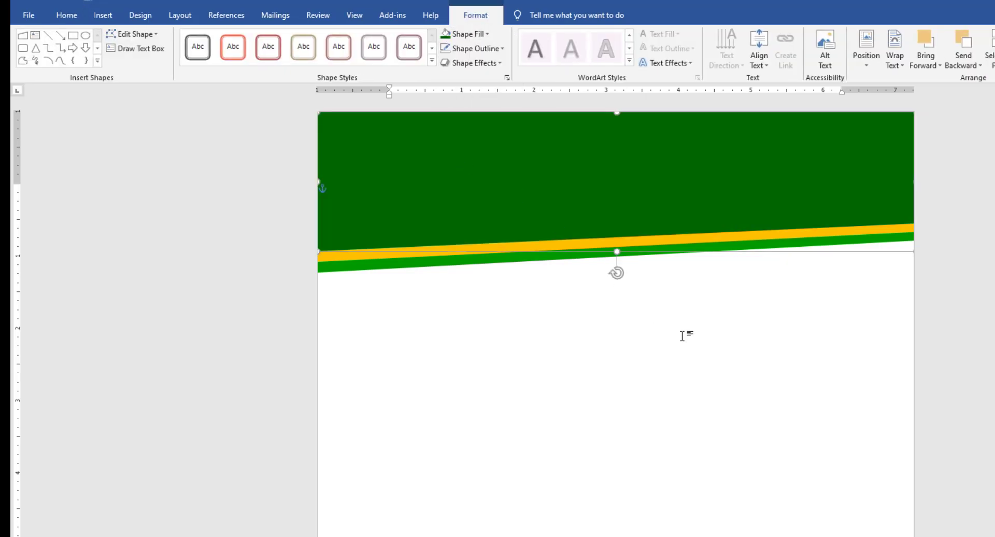
pyautogui.click(682, 336)
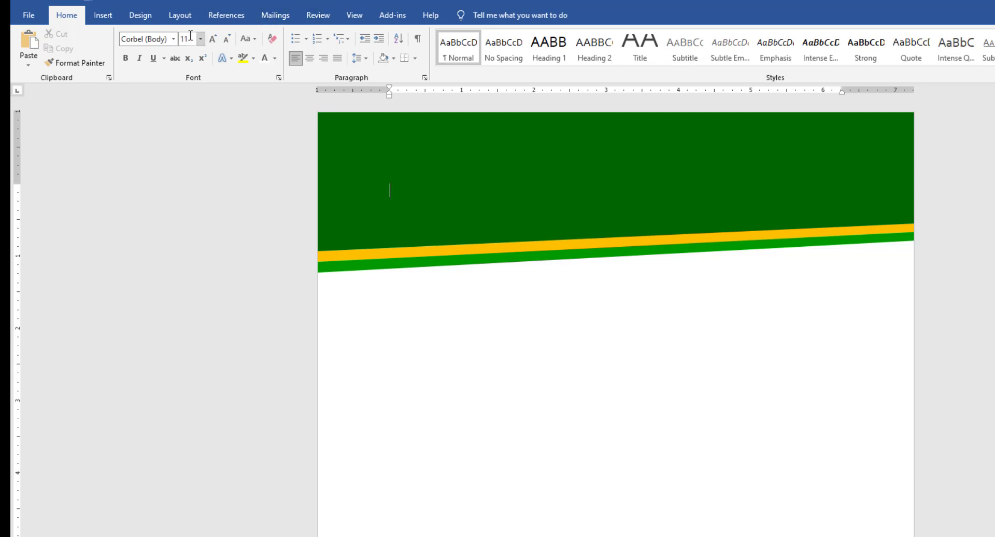
# Step: Insert a WordArt box on the banner reading 'REAL TIPS PRO CHANNEL'
pyautogui.click(106, 19)
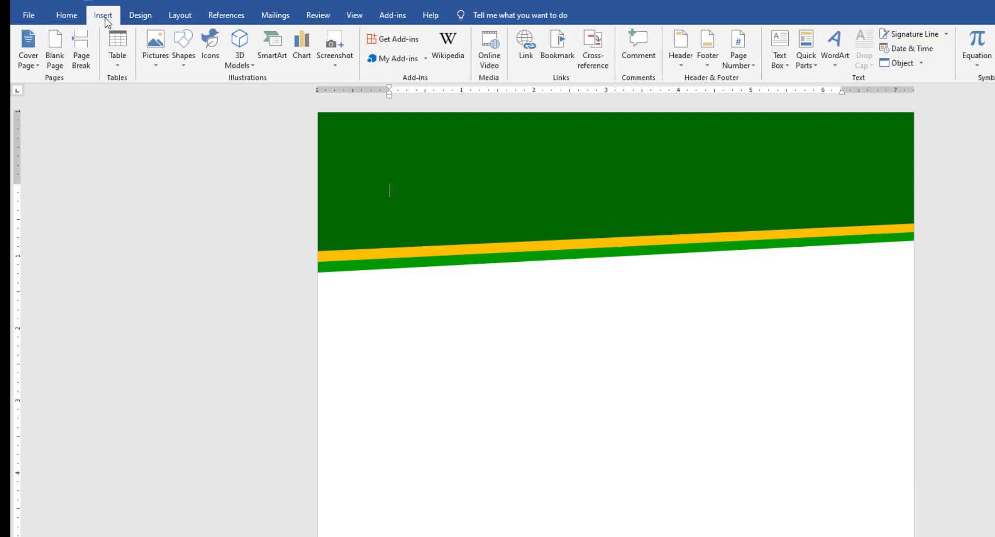
pyautogui.click(836, 64)
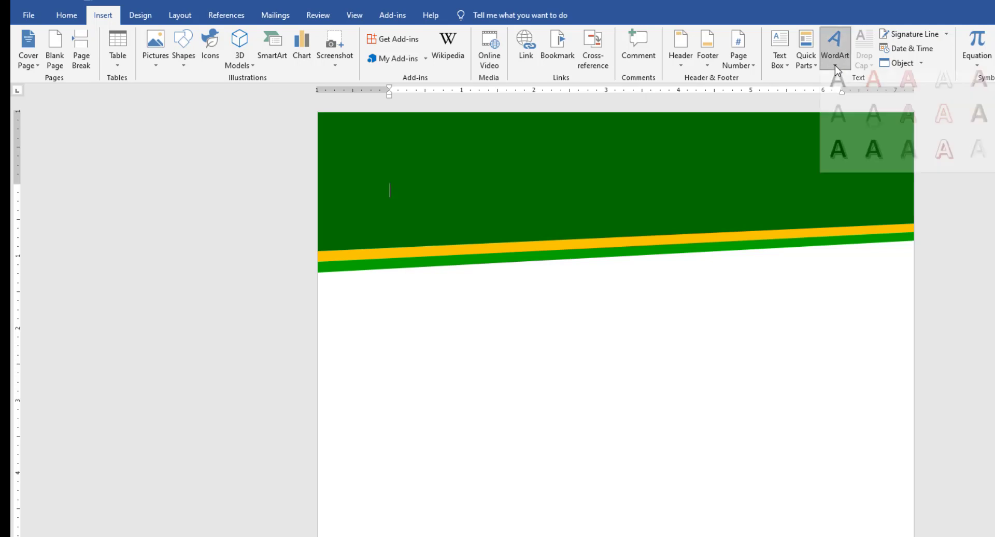
pyautogui.click(909, 91)
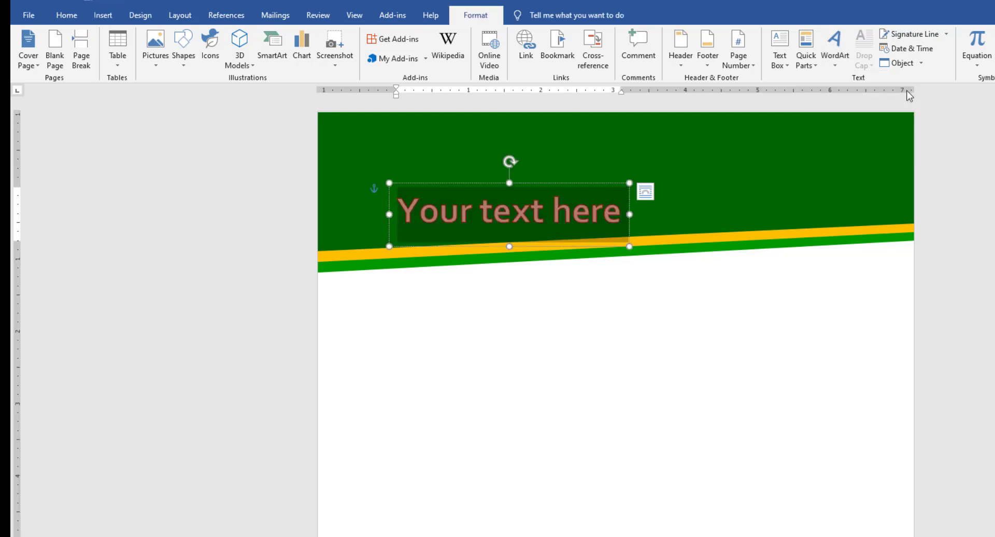
pyautogui.press('BackSpace')
pyautogui.write('RAE')
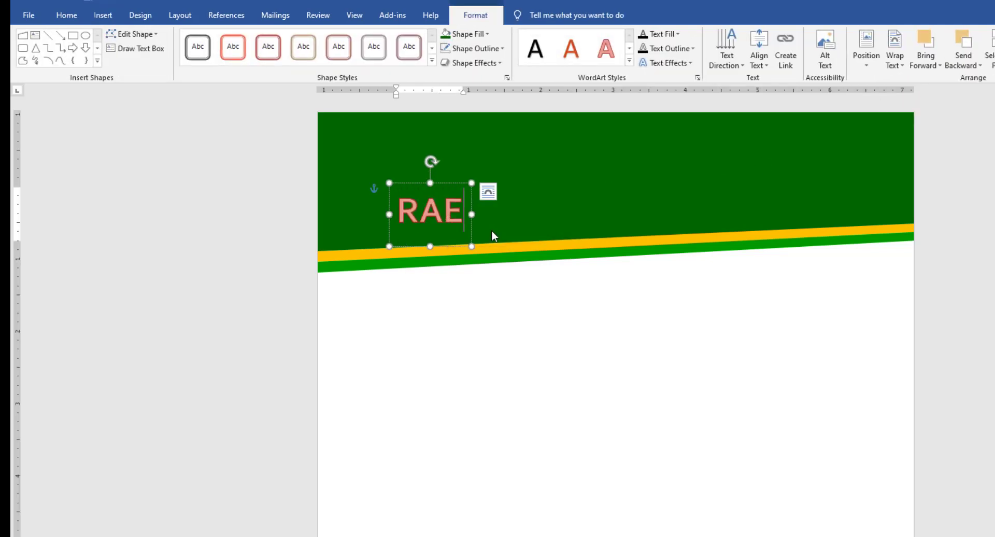
pyautogui.press('BackSpace')
pyautogui.press('BackSpace')
pyautogui.write('EA')
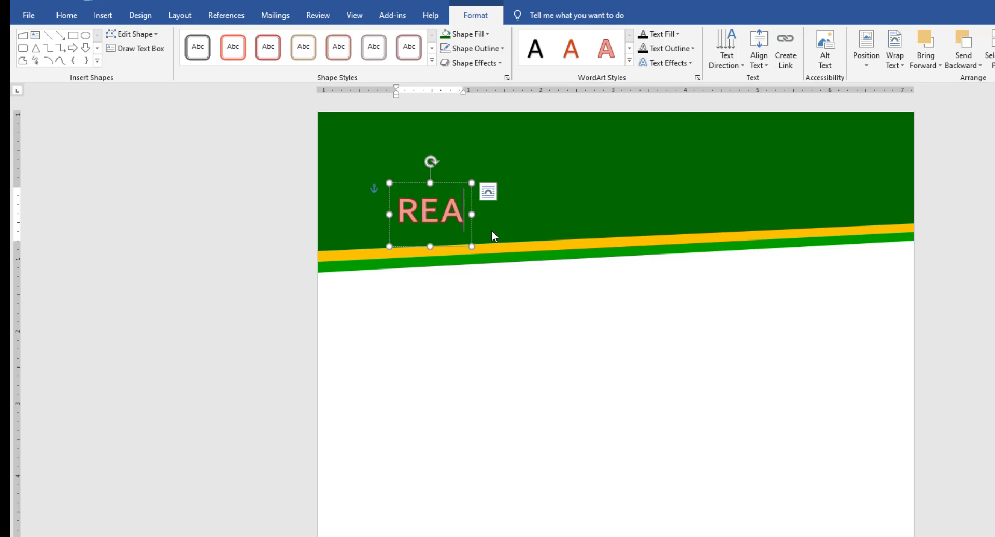
pyautogui.write('L TI')
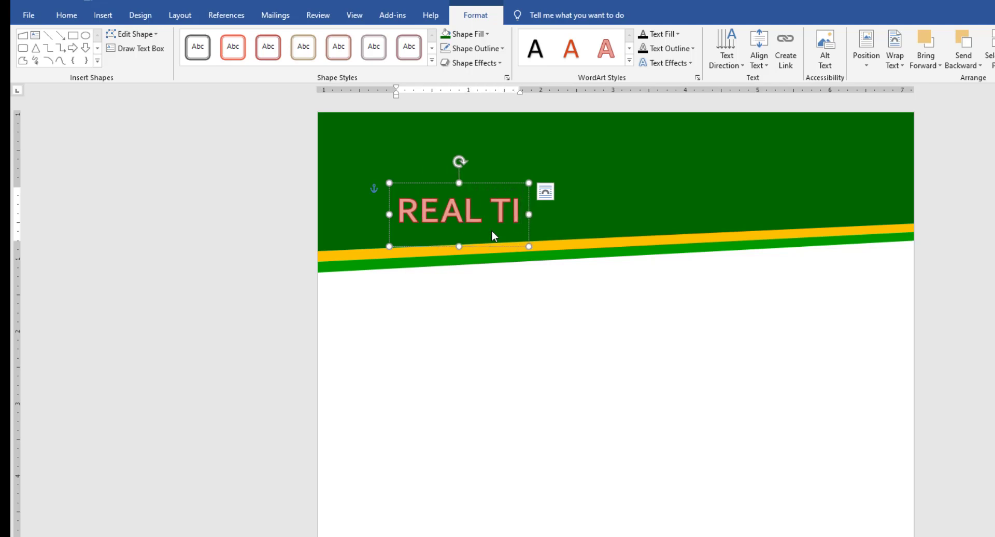
pyautogui.write('PS P')
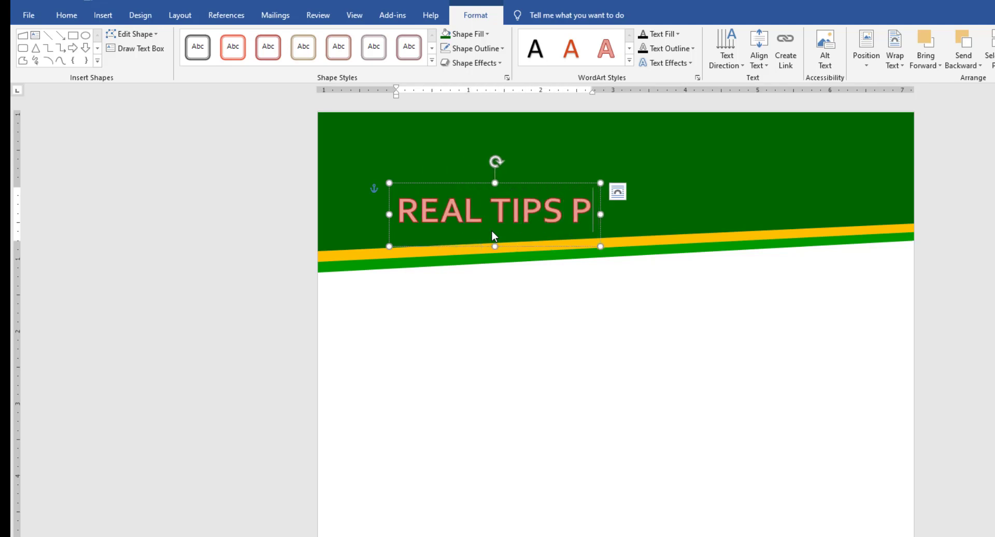
pyautogui.write('RO C')
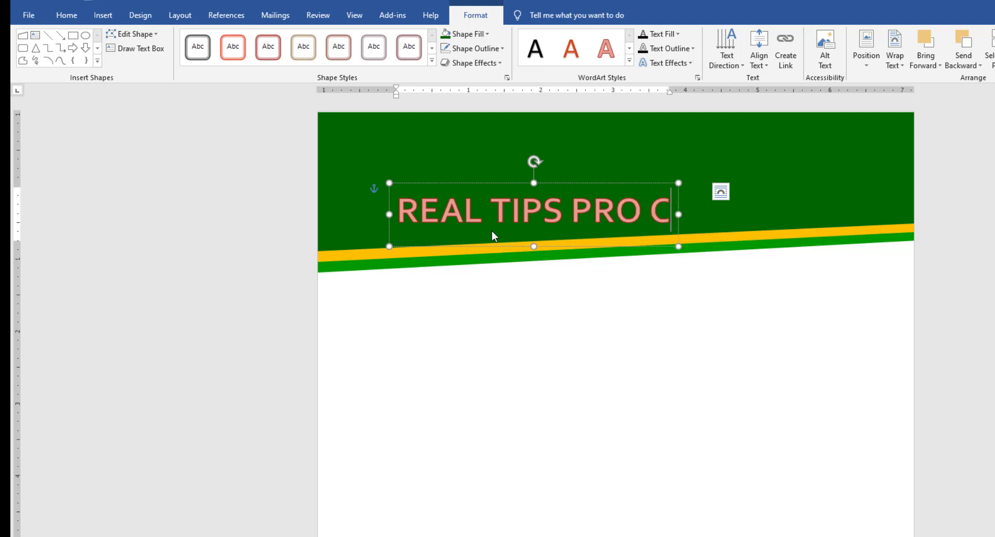
pyautogui.write('HANNEL')
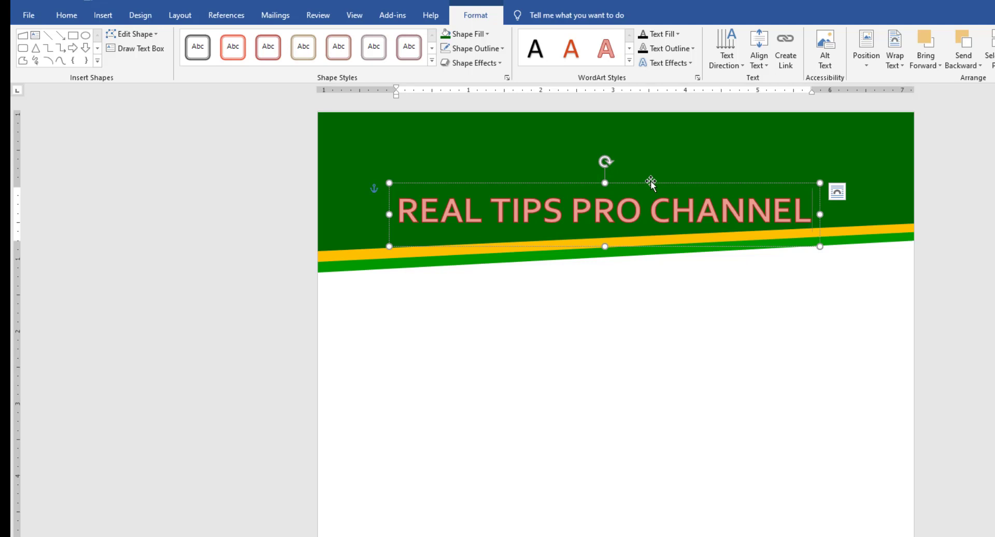
# Step: Move the title WordArt to the banner's top-right corner
pyautogui.moveTo(651, 182); pyautogui.dragTo(729, 122)
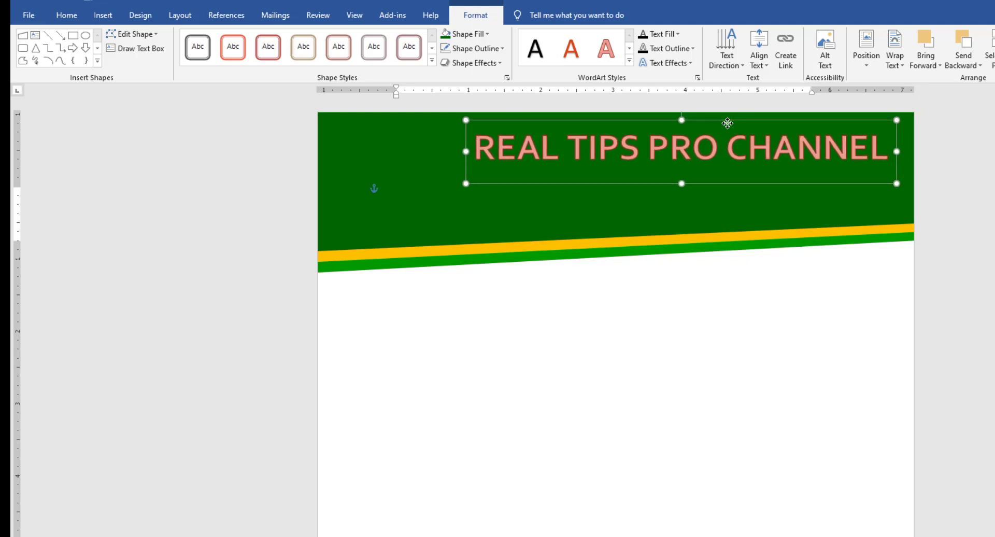
pyautogui.moveTo(728, 120); pyautogui.dragTo(740, 119)
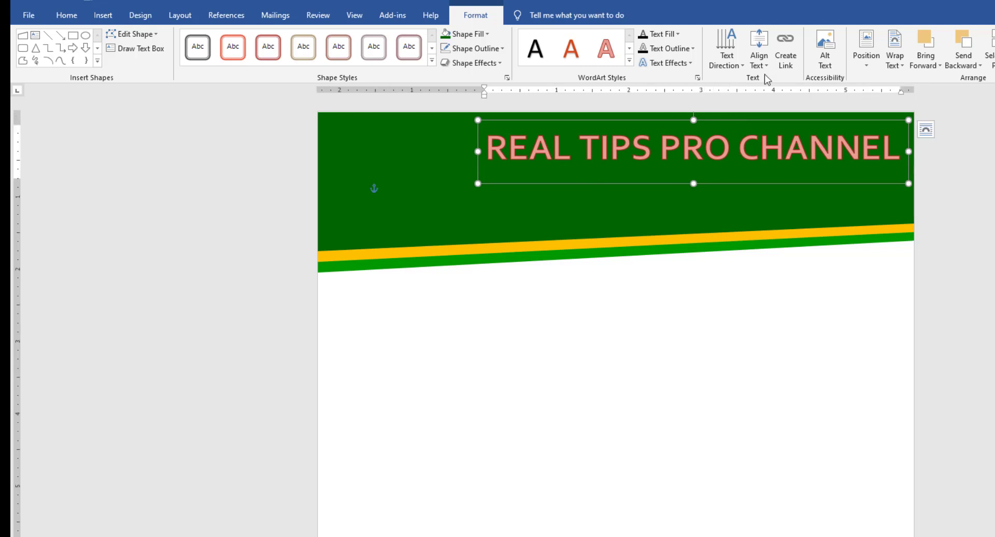
pyautogui.click(940, 155)
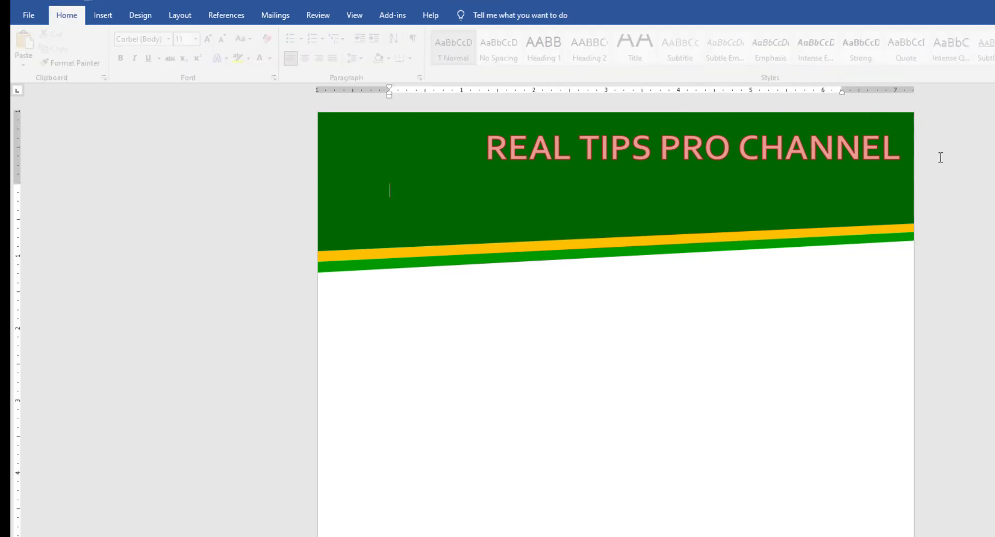
pyautogui.click(786, 151)
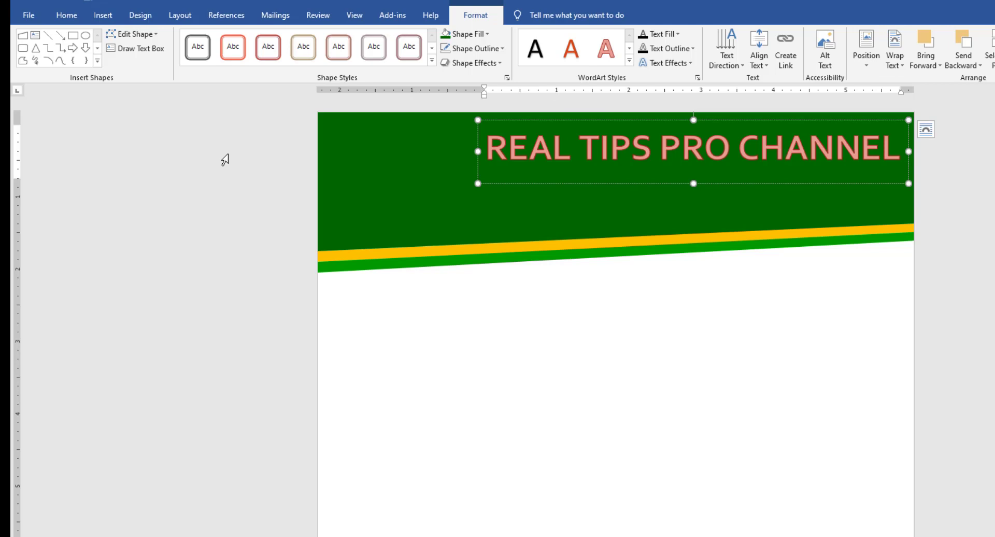
# Step: Draw a wide text box under the title and type the street address line into it
pyautogui.click(107, 17)
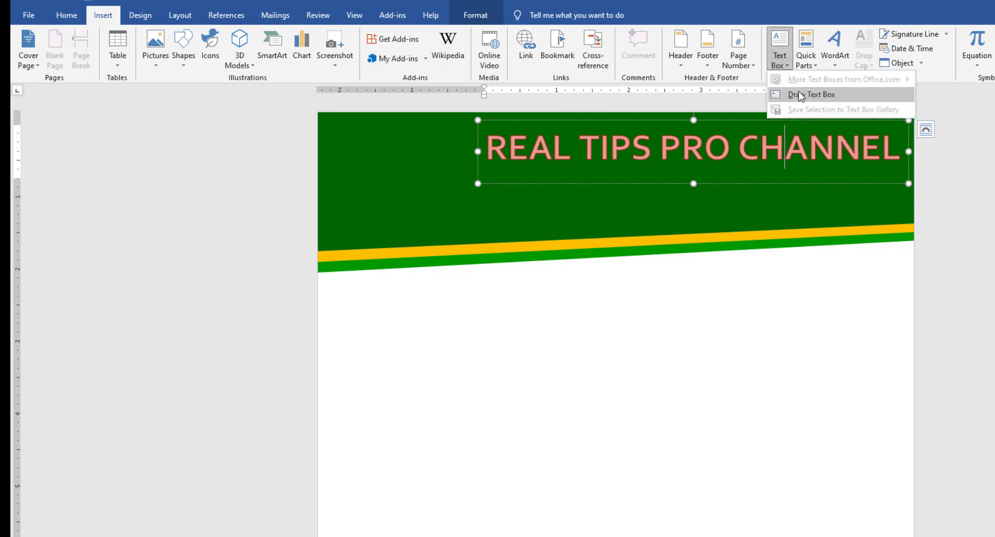
pyautogui.click(801, 95)
pyautogui.moveTo(505, 202); pyautogui.dragTo(873, 224)
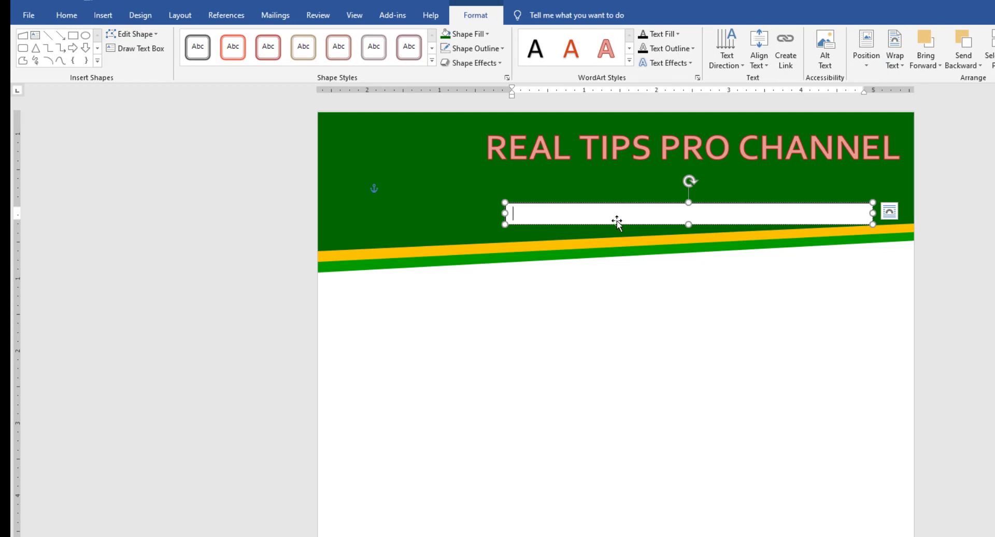
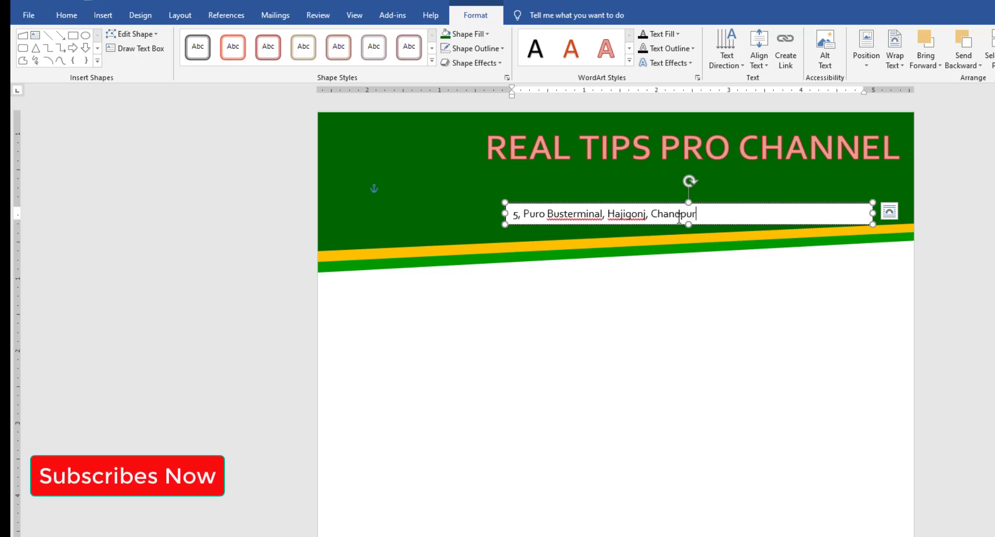
pyautogui.moveTo(720, 216); pyautogui.dragTo(484, 216)
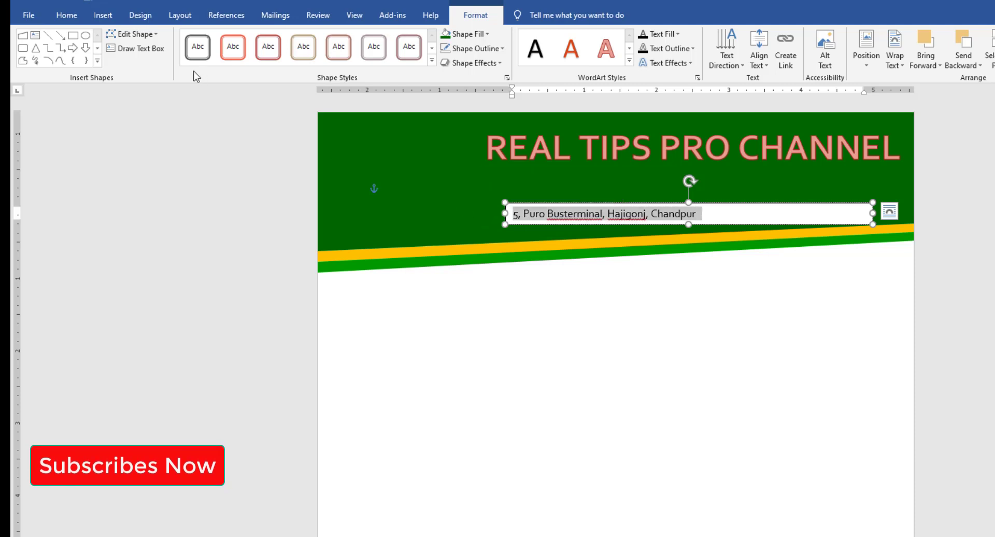
# Step: Set the address to 18 pt, centre it, and position its box just under the title
pyautogui.click(71, 18)
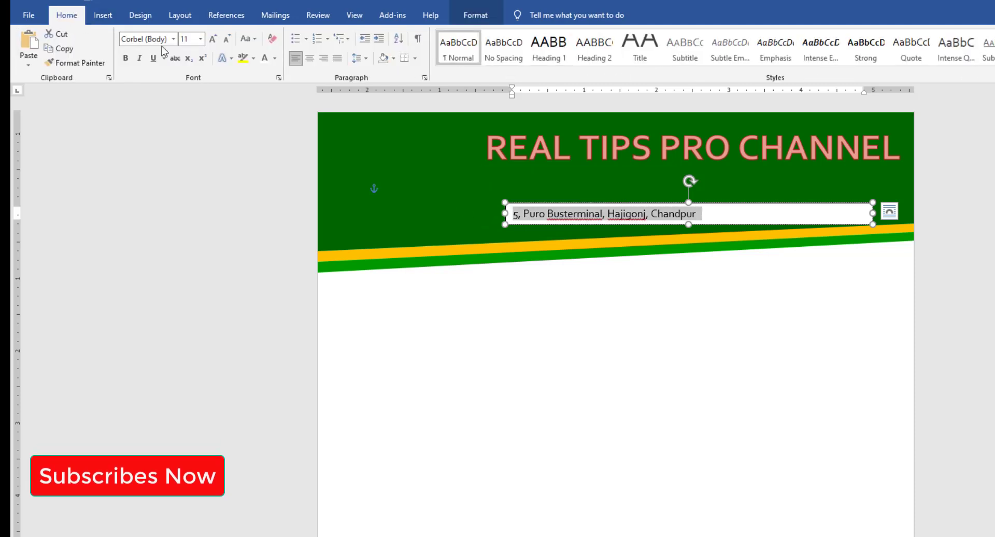
pyautogui.click(200, 39)
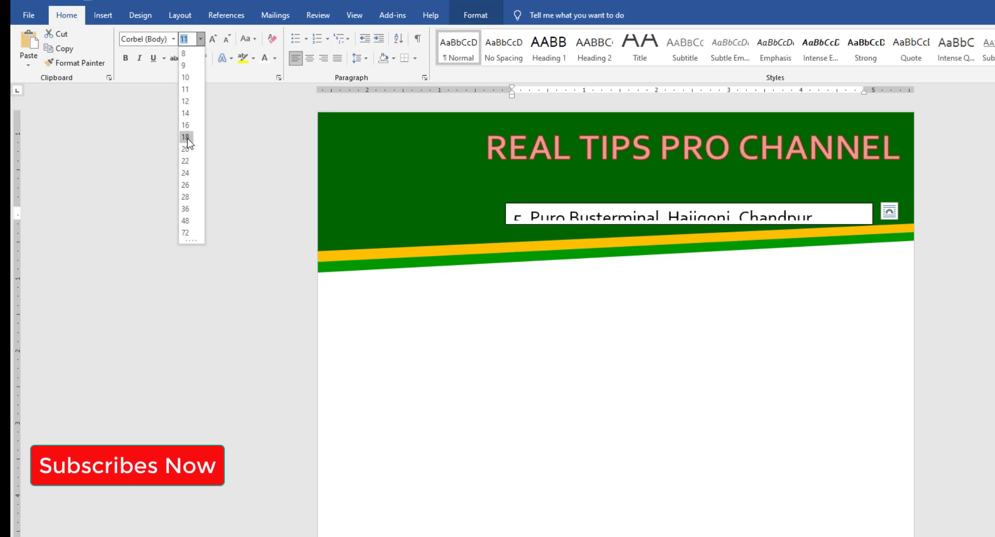
pyautogui.click(186, 137)
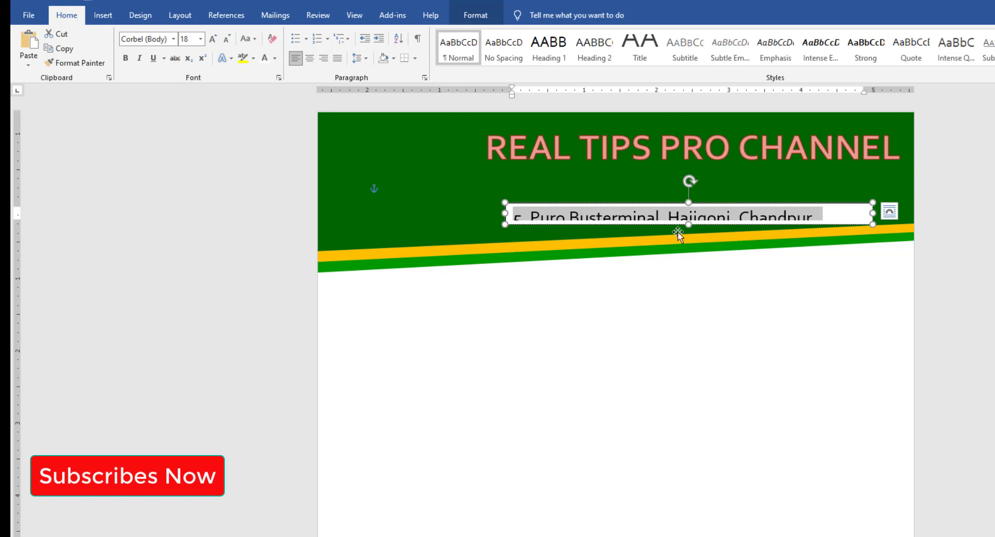
pyautogui.moveTo(687, 225); pyautogui.dragTo(689, 231)
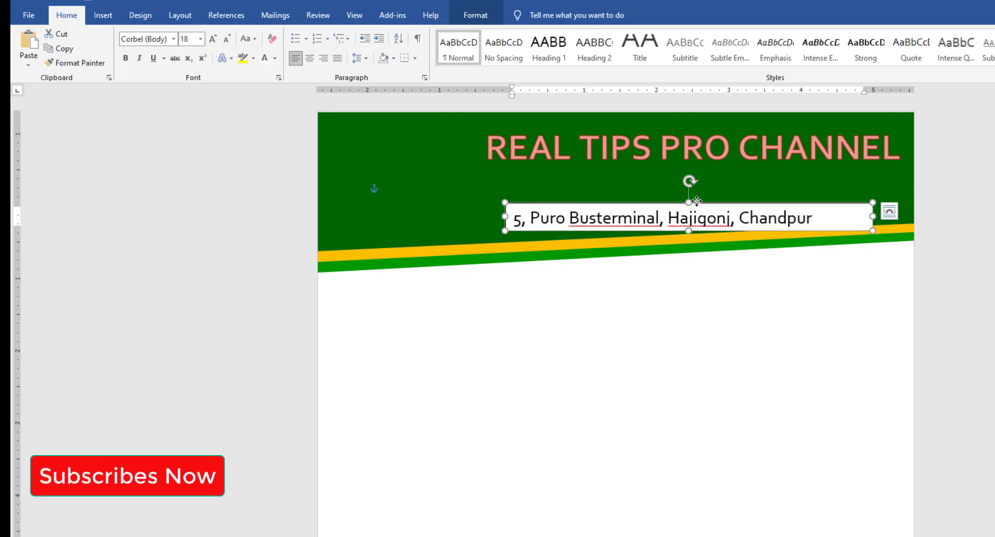
pyautogui.moveTo(696, 202); pyautogui.dragTo(695, 168)
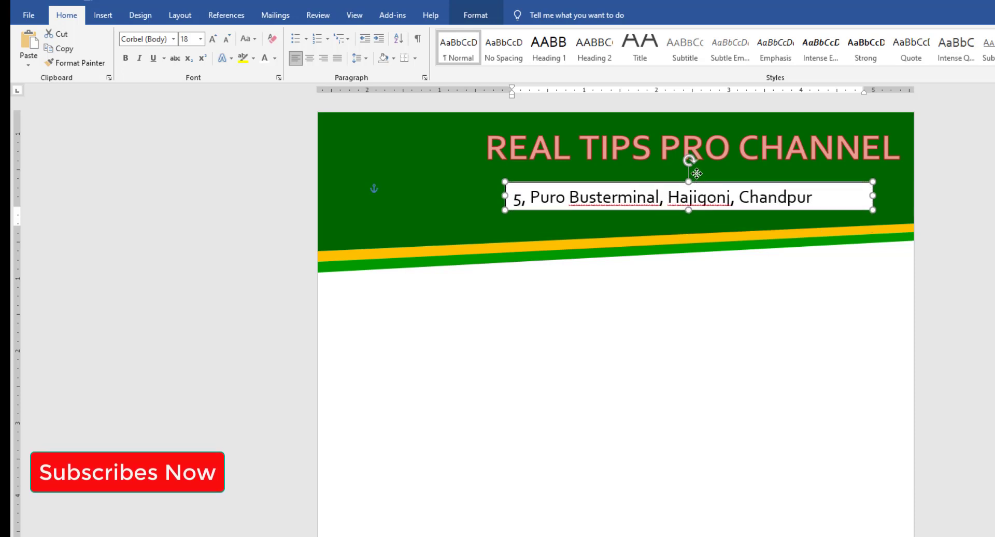
pyautogui.click(313, 59)
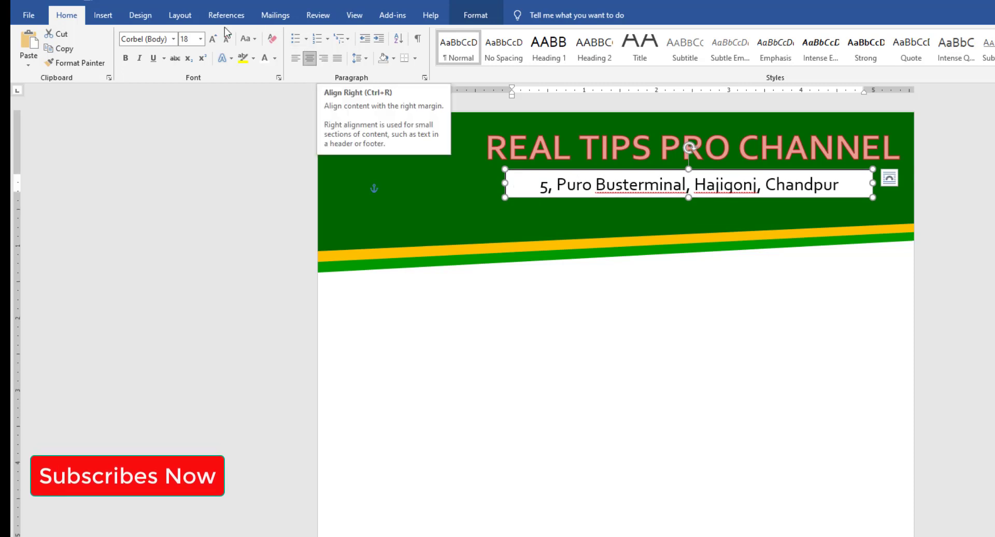
# Step: Give the address text box no fill and no outline
pyautogui.click(454, 20)
pyautogui.click(487, 35)
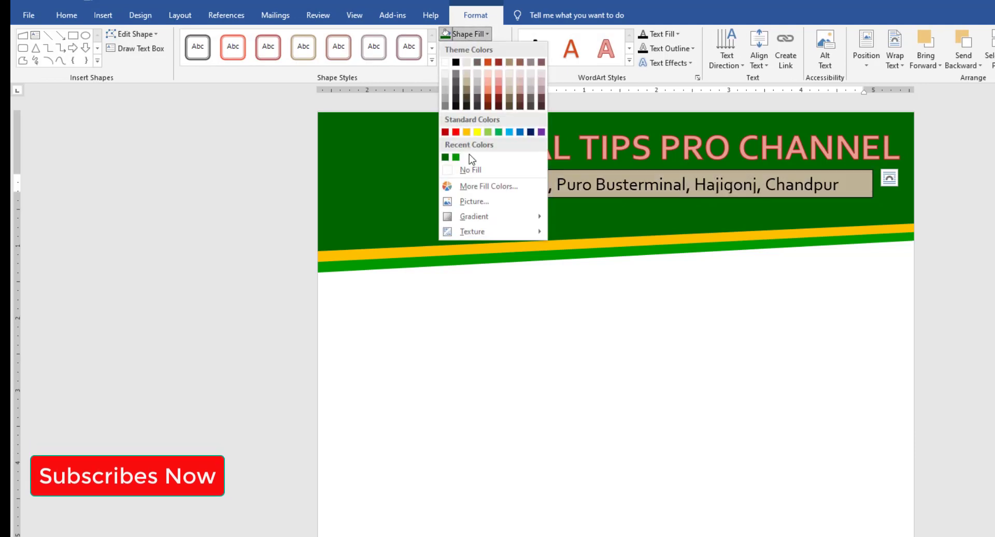
pyautogui.click(469, 169)
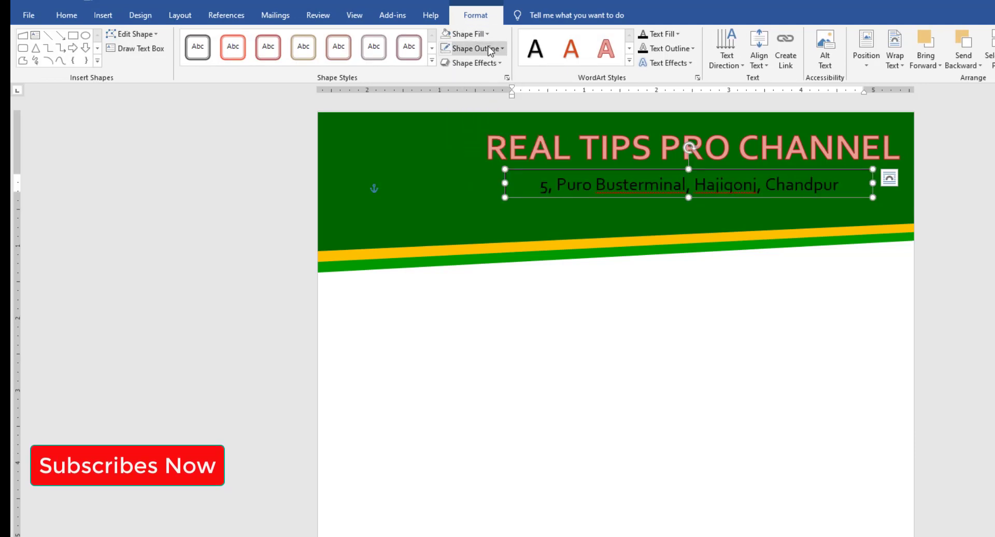
pyautogui.click(489, 48)
pyautogui.click(478, 185)
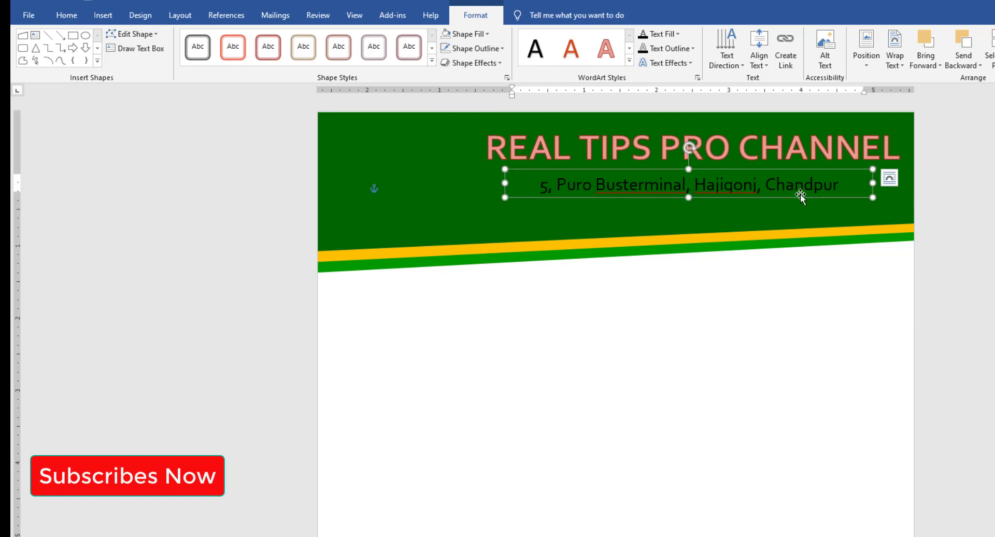
# Step: Make the address text white, undoing a trial bold, and reselect its box
pyautogui.moveTo(841, 185); pyautogui.dragTo(540, 186)
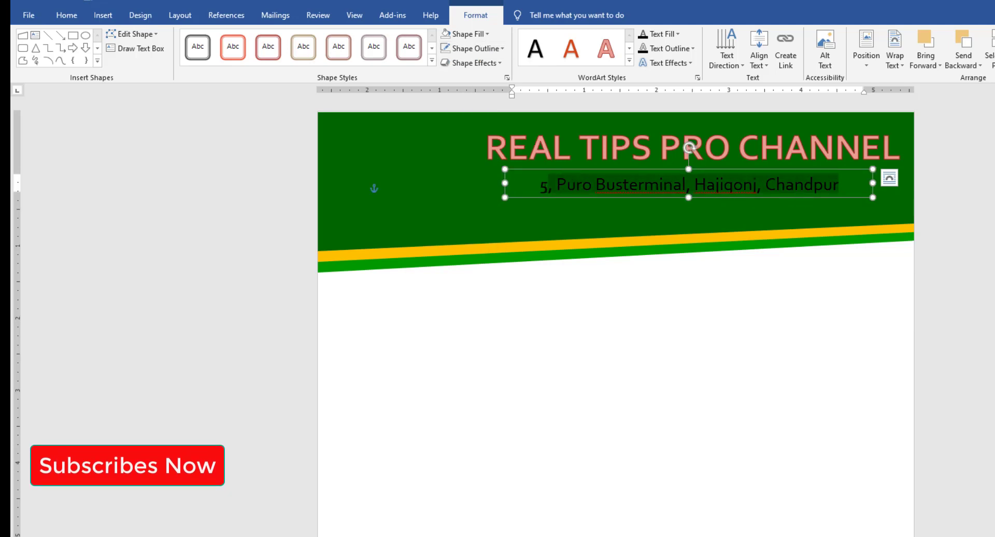
pyautogui.click(72, 17)
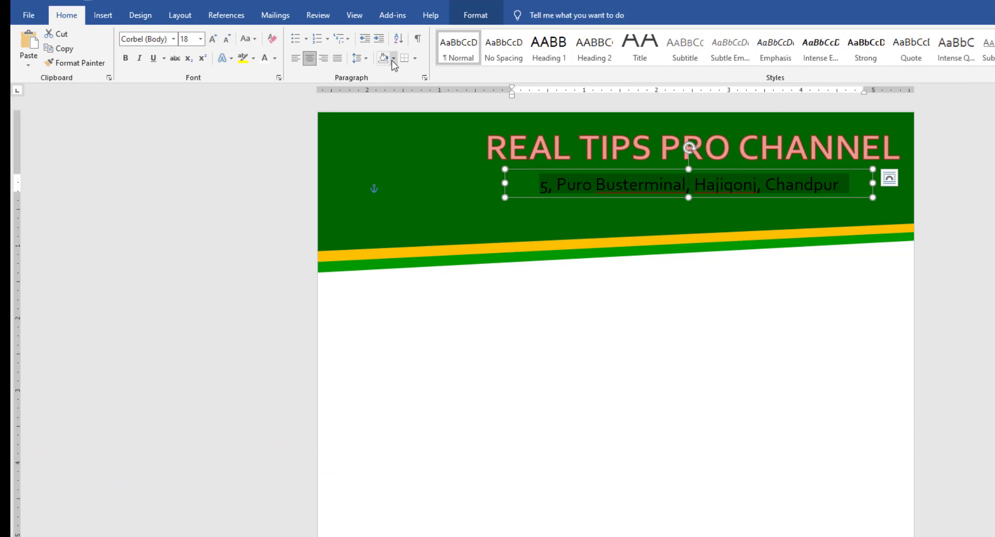
pyautogui.click(264, 59)
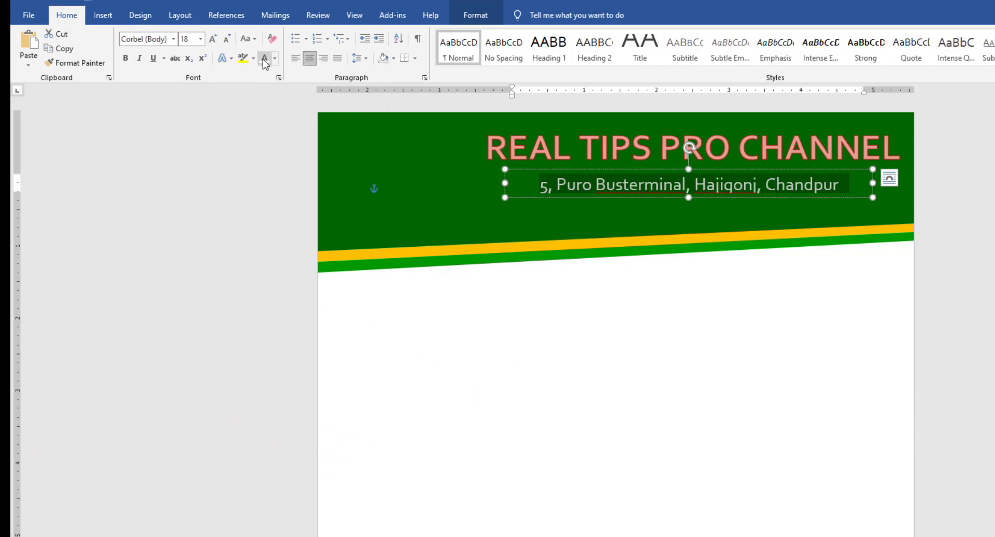
pyautogui.click(125, 58)
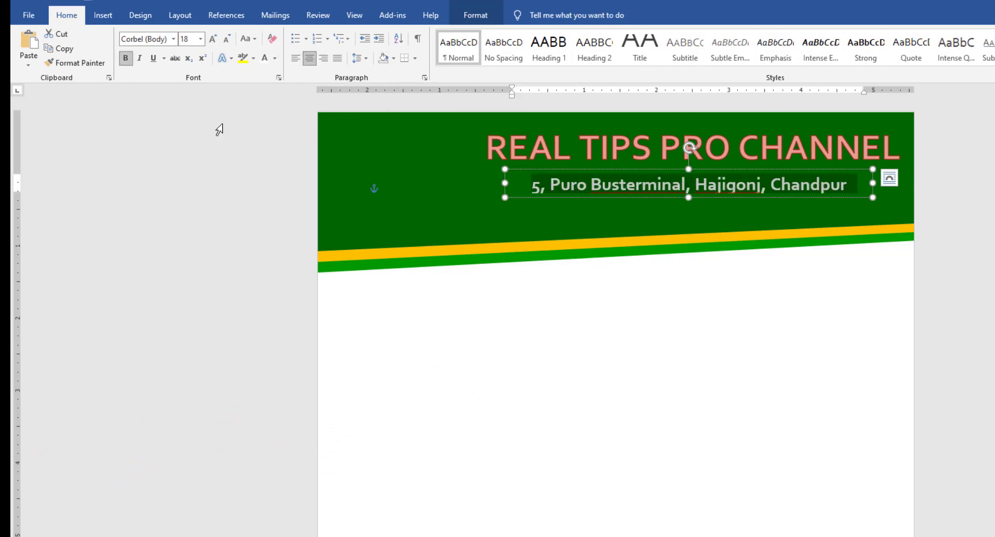
pyautogui.click(579, 316)
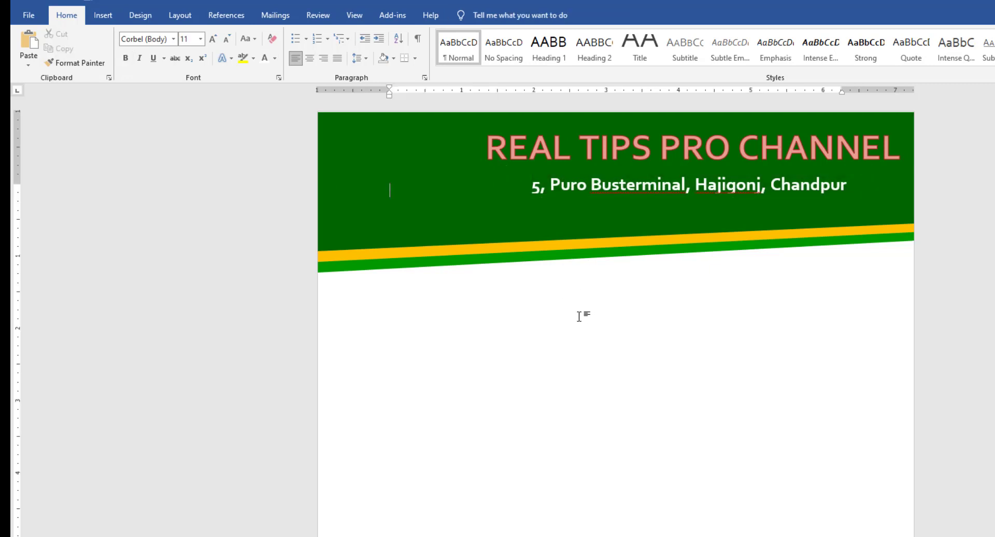
pyautogui.hotkey('ctrl', 'z')
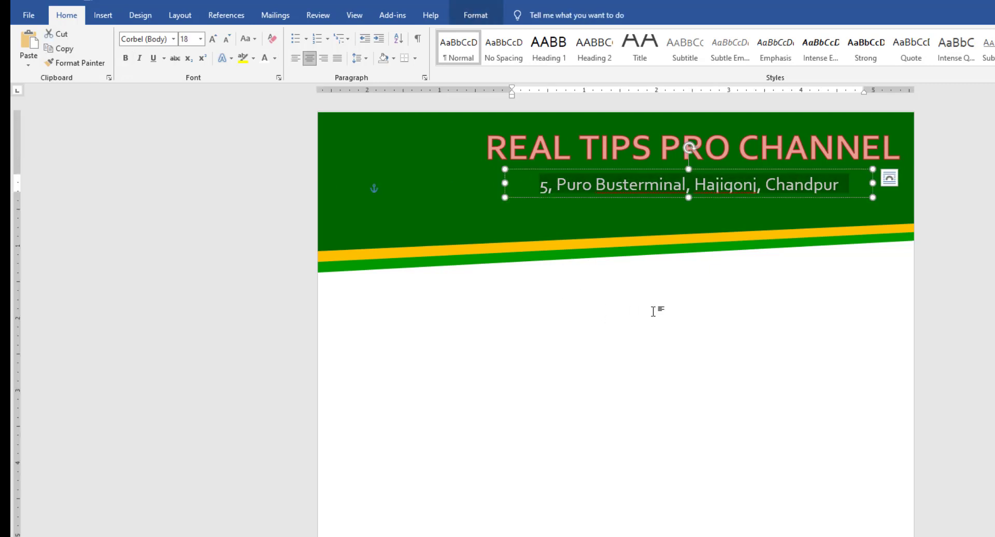
pyautogui.click(657, 311)
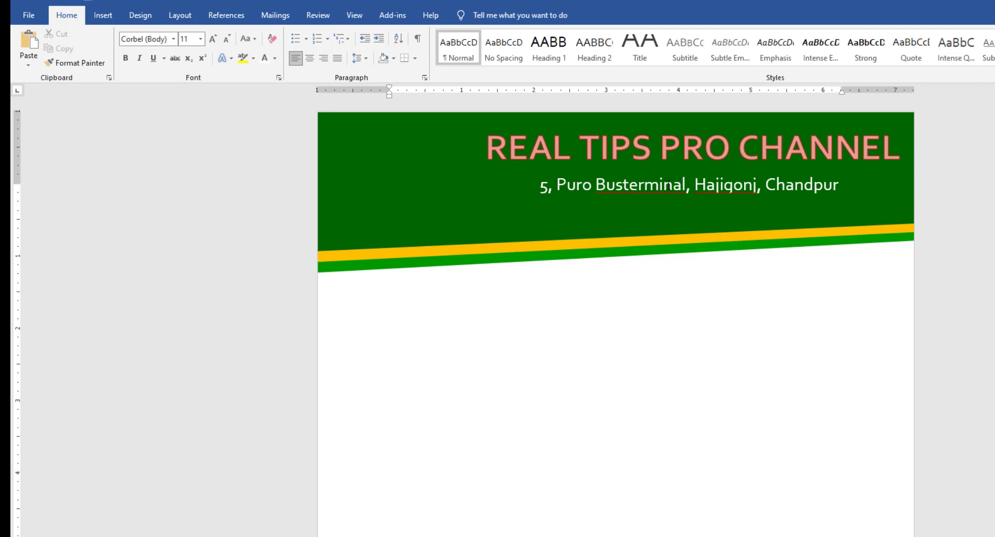
pyautogui.click(668, 184)
pyautogui.click(671, 169)
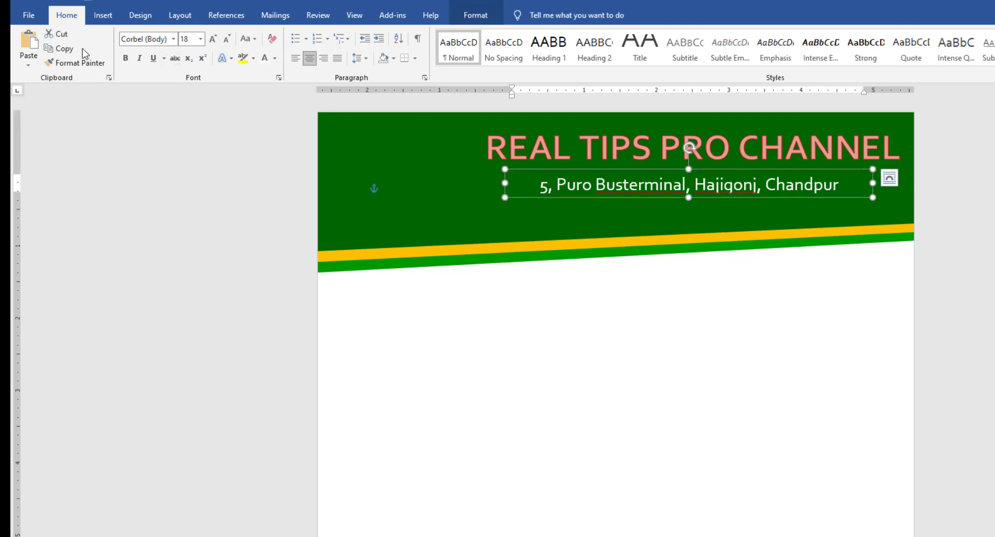
# Step: Paste a copy of the address box and retype it as a 16 pt 'Mobile:' line with the phone numbers
pyautogui.click(29, 57)
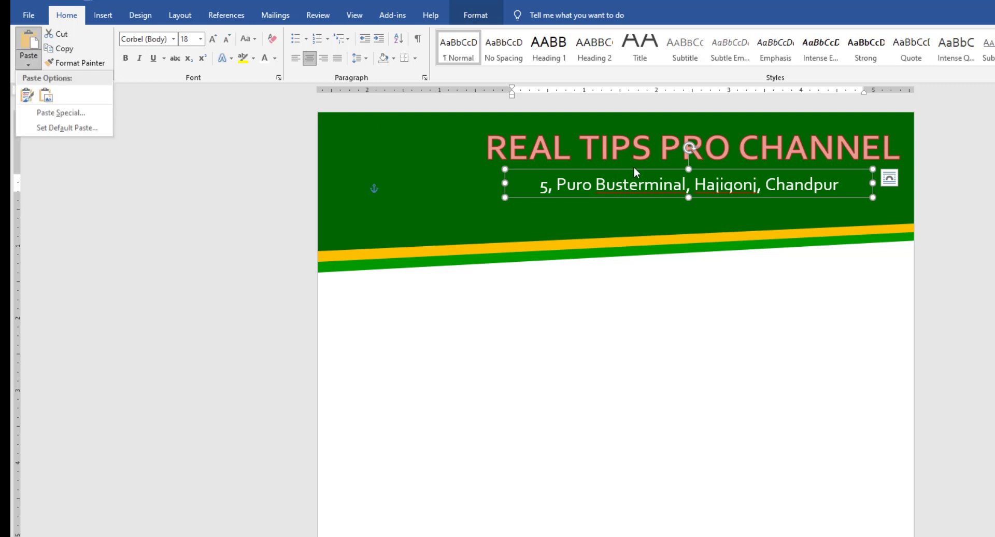
pyautogui.hotkey('ctrl', 'v')
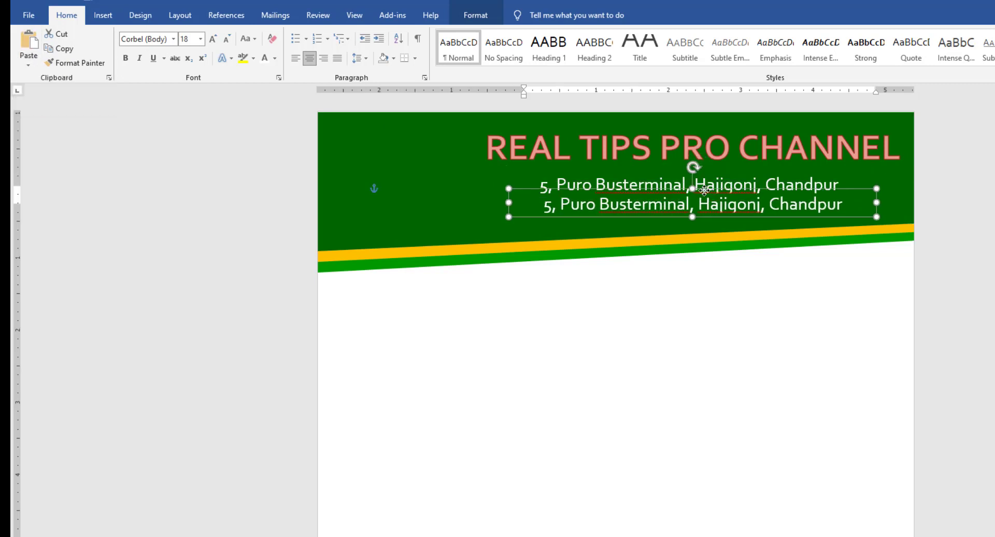
pyautogui.moveTo(704, 190); pyautogui.dragTo(693, 192)
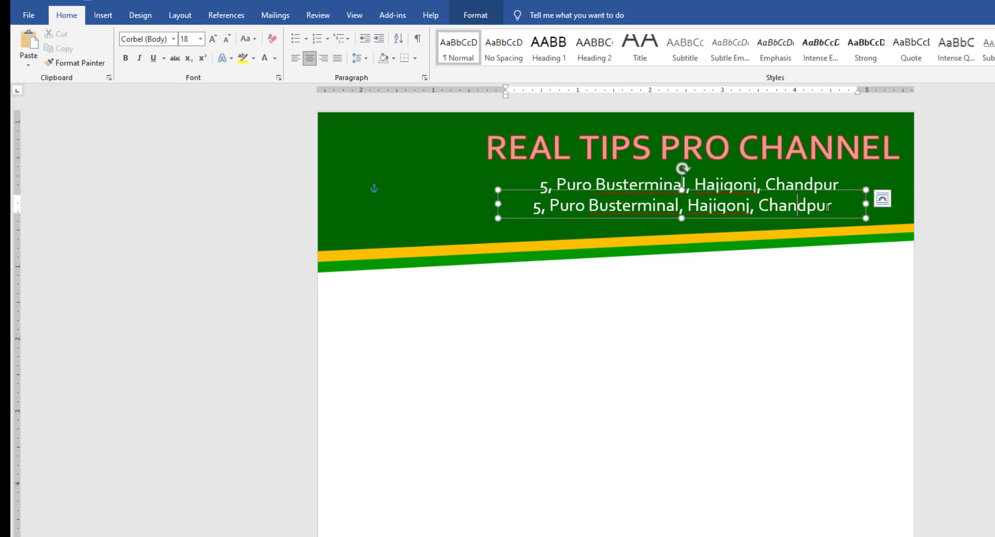
pyautogui.moveTo(832, 206); pyautogui.dragTo(531, 207)
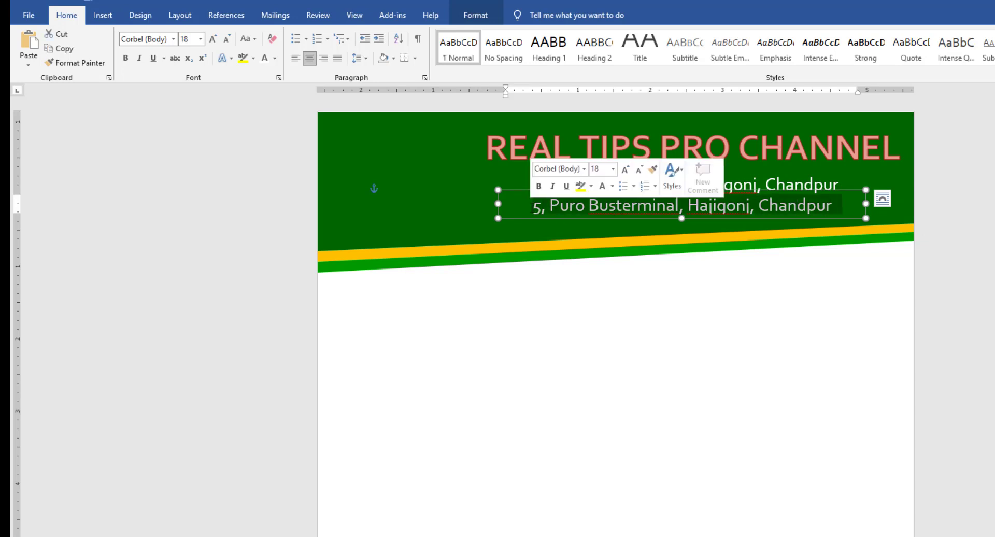
pyautogui.write('Mo')
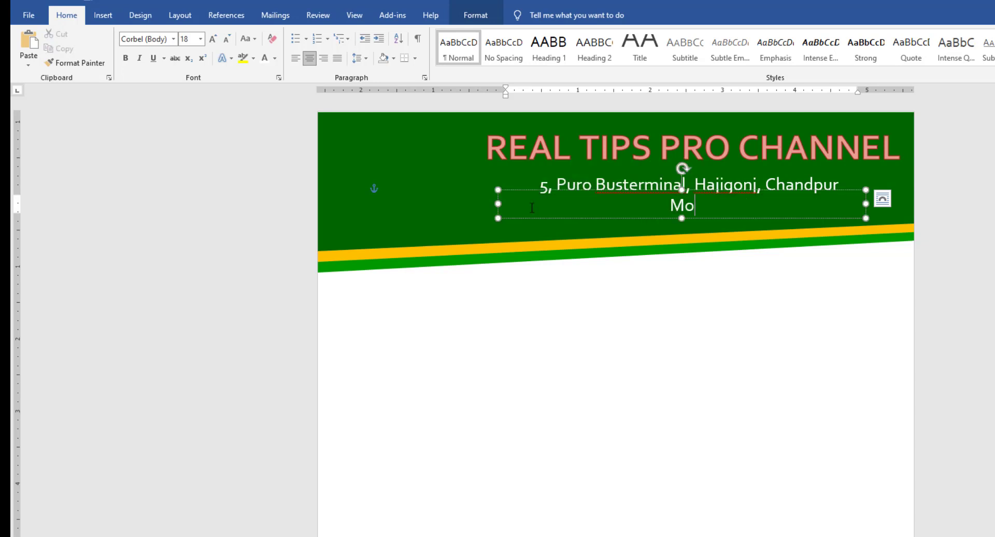
pyautogui.write('bile')
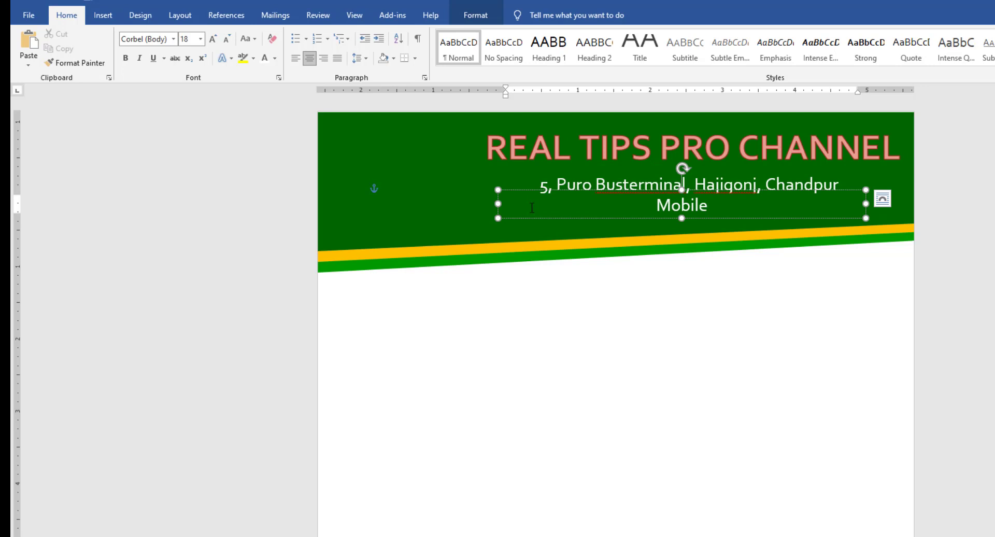
pyautogui.write(': ')
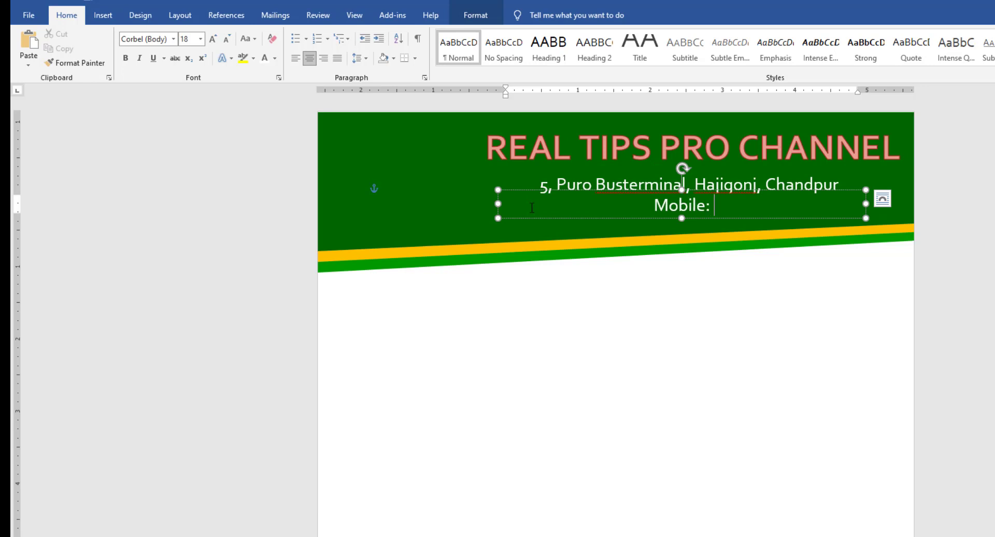
pyautogui.write('01717')
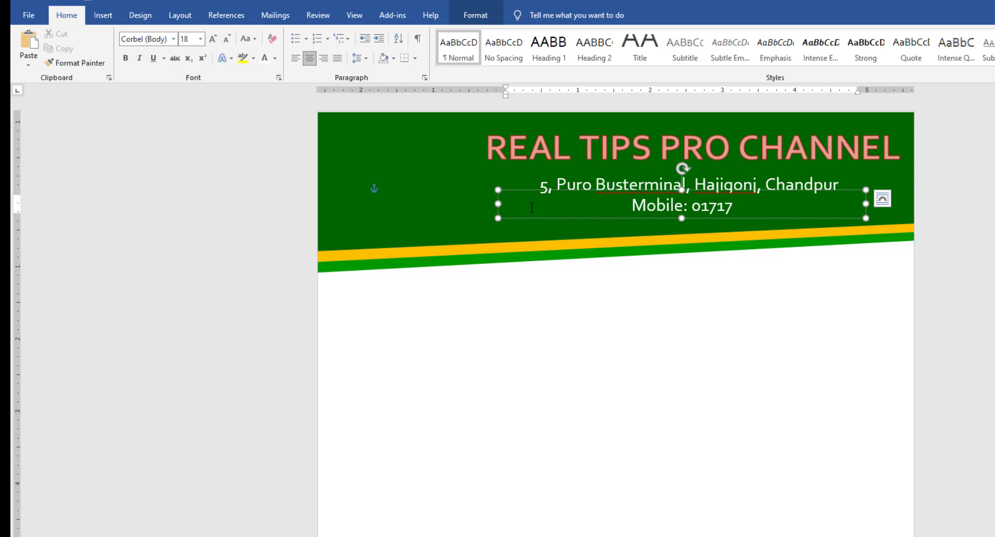
pyautogui.press('BackSpace')
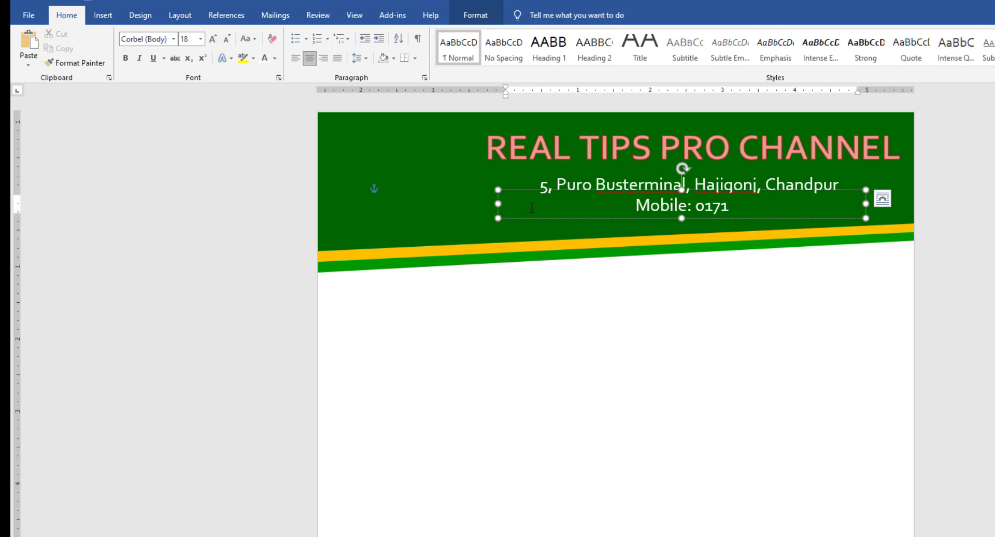
pyautogui.write('7')
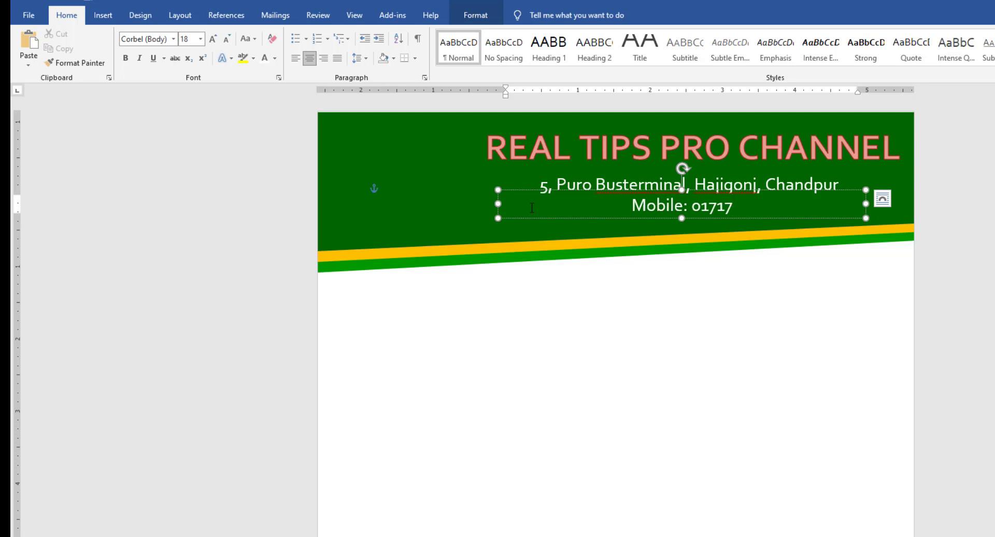
pyautogui.write('02')
pyautogui.hotkey('ctrl', 'v')
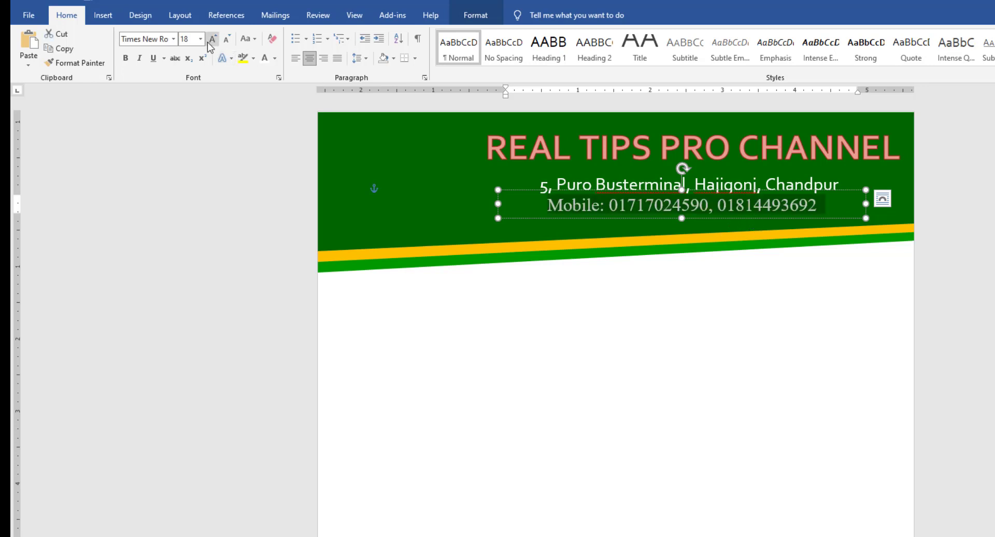
pyautogui.click(200, 39)
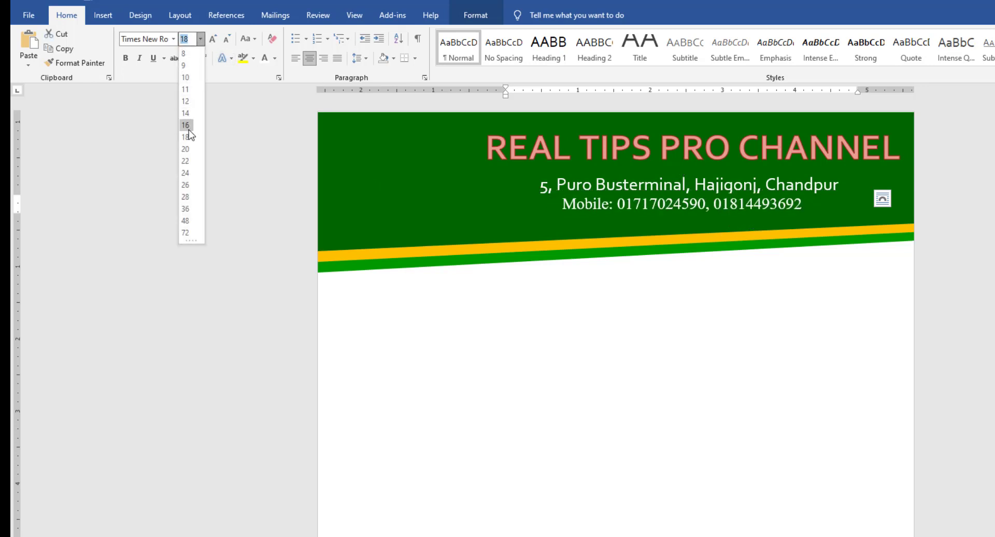
pyautogui.click(189, 127)
pyautogui.click(799, 249)
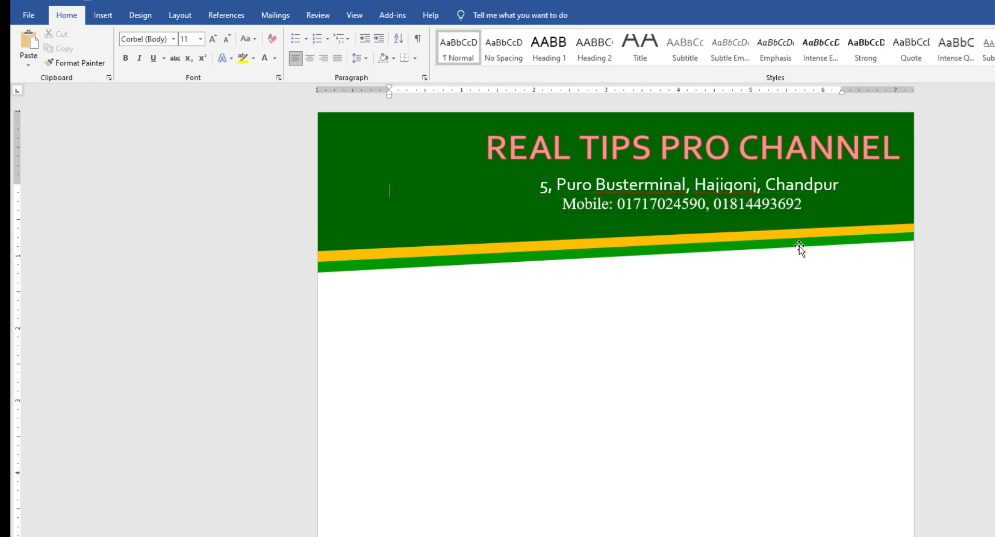
# Step: Change the address line's font to Times New Roman
pyautogui.click(794, 185)
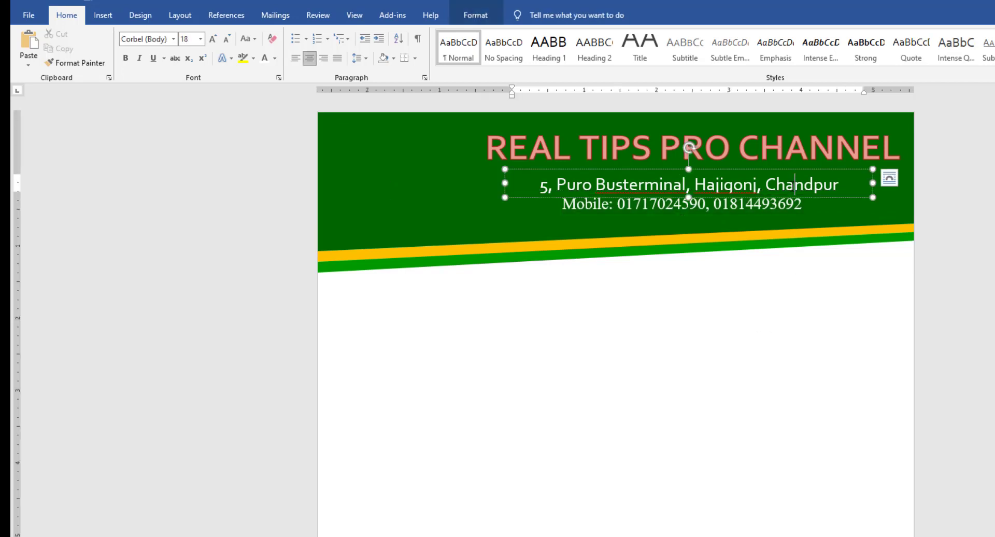
pyautogui.tripleClick(795, 185)
pyautogui.click(161, 39)
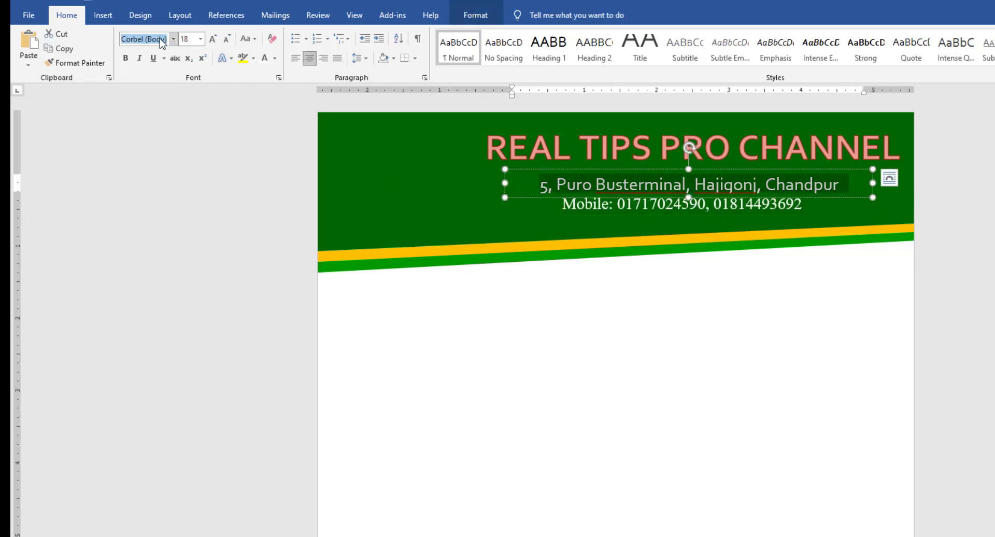
pyautogui.write('Times New Ro')
pyautogui.press('Return')
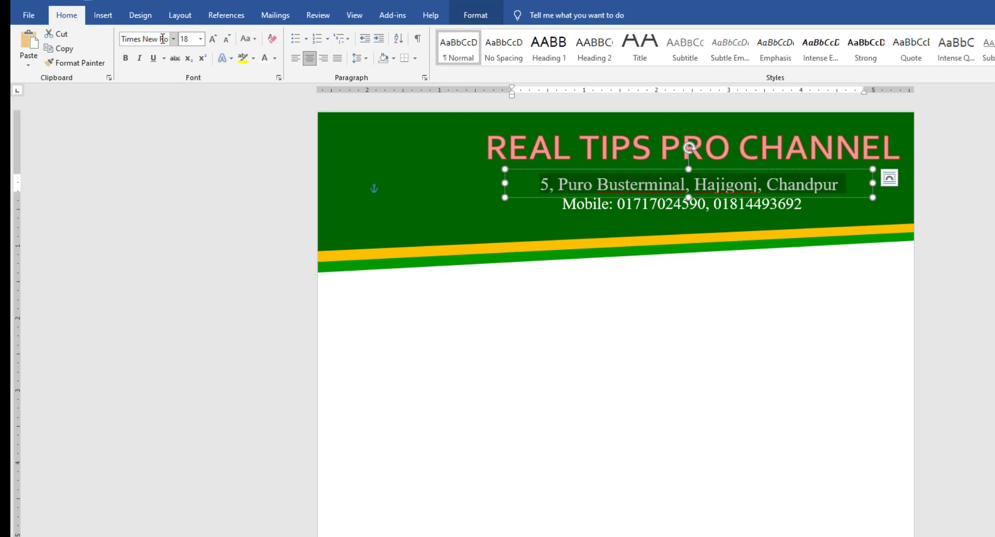
pyautogui.click(652, 304)
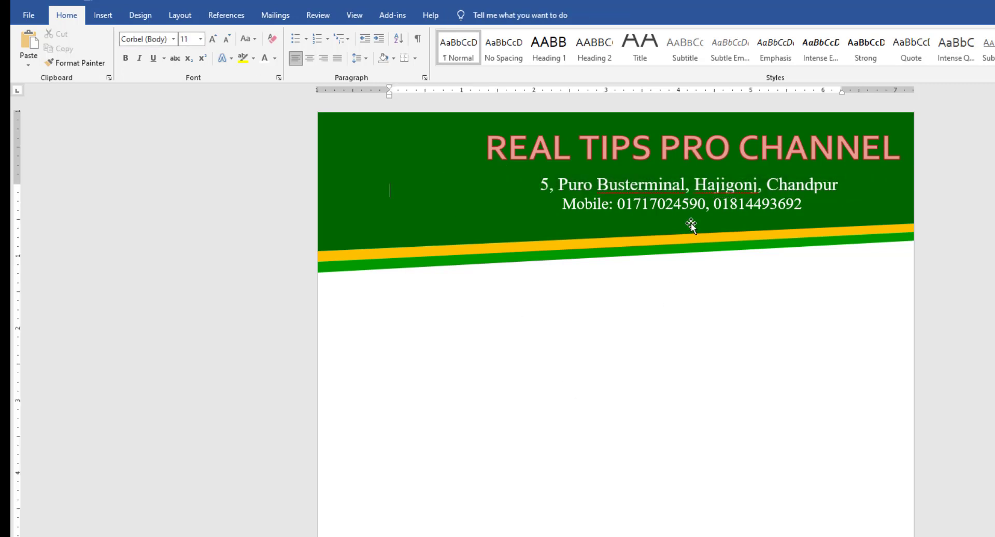
# Step: Position the mobile line neatly centred beneath the address
pyautogui.click(685, 209)
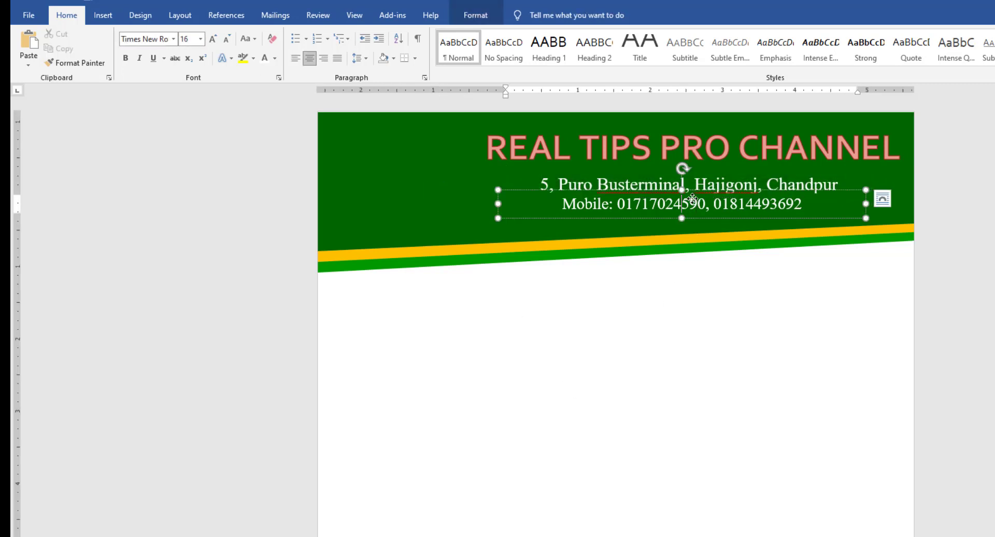
pyautogui.moveTo(693, 192); pyautogui.dragTo(693, 198)
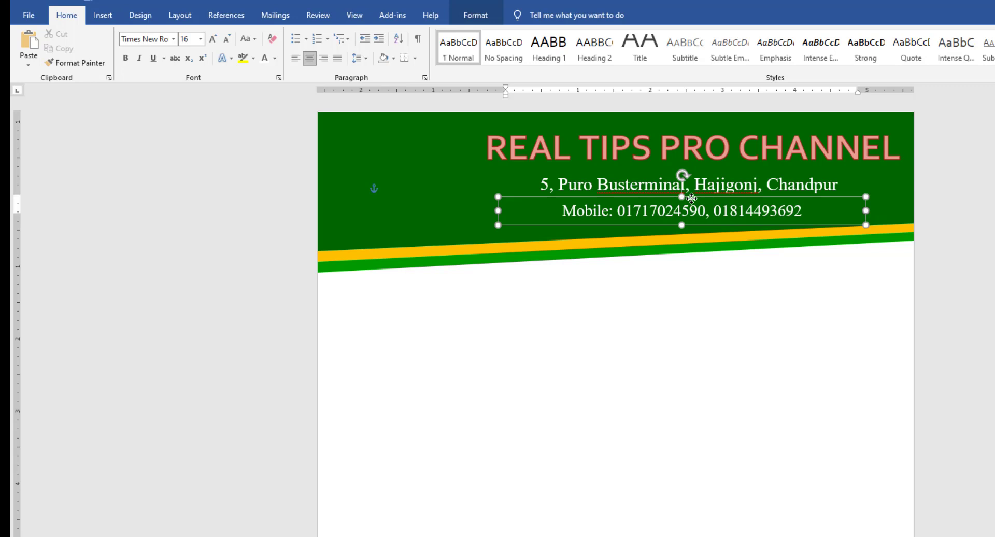
pyautogui.click(710, 174)
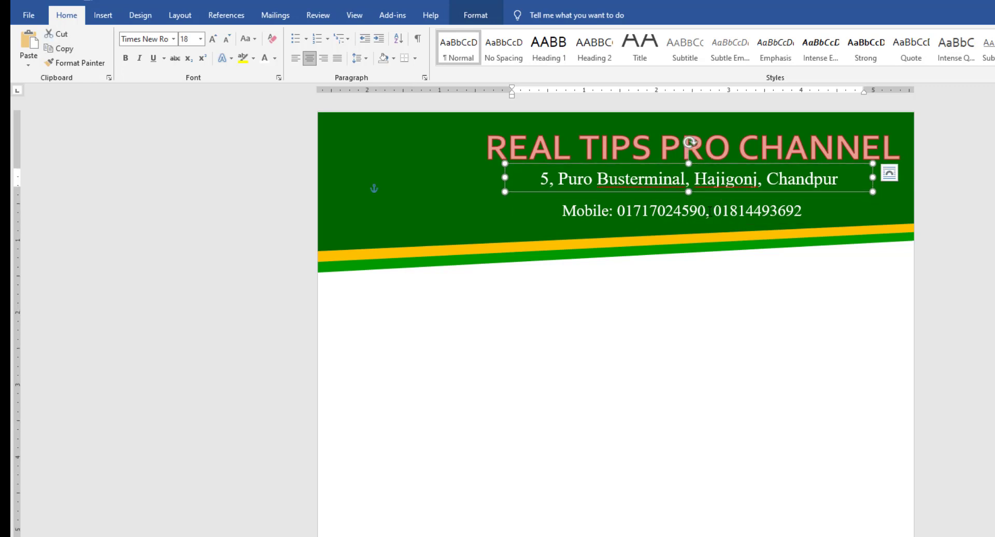
pyautogui.click(712, 198)
pyautogui.moveTo(711, 198); pyautogui.dragTo(717, 190)
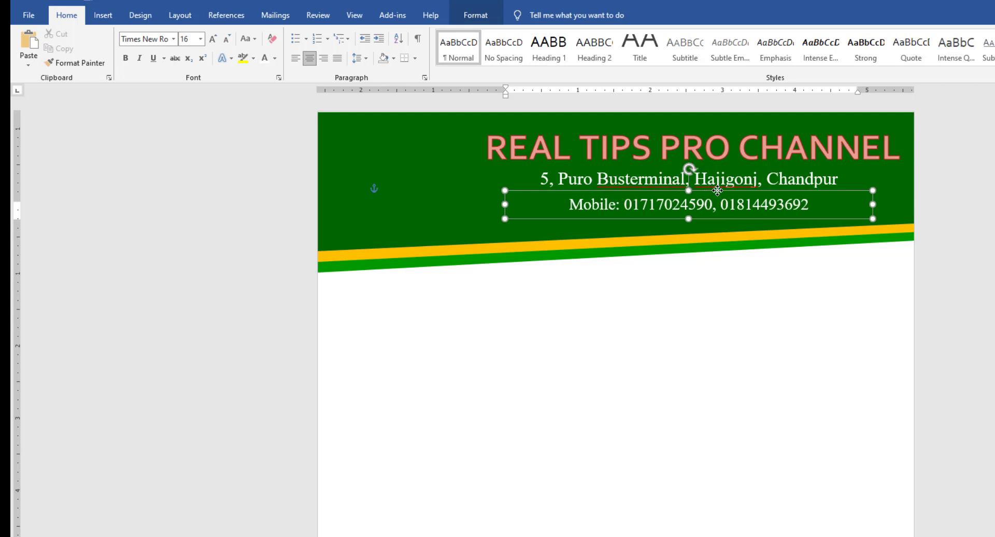
pyautogui.click(714, 303)
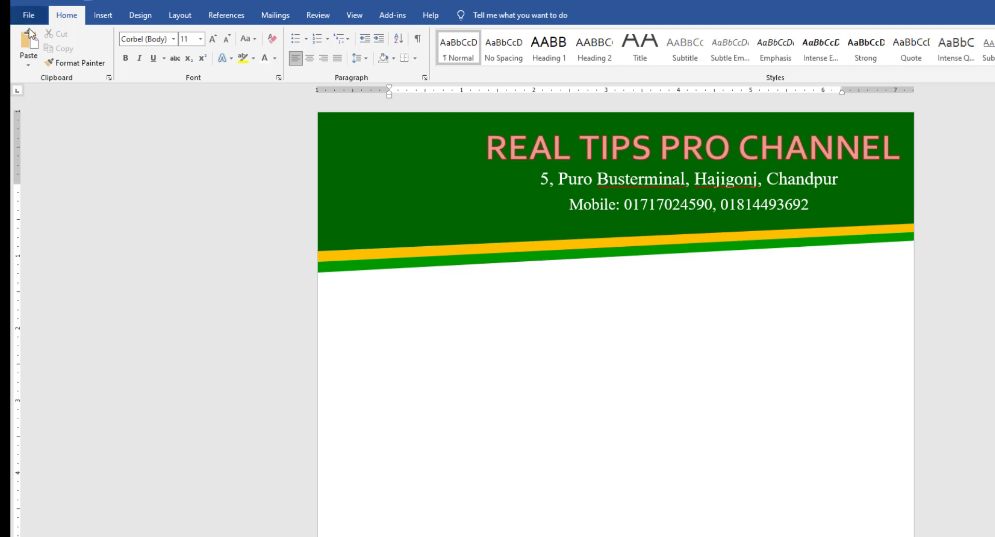
# Step: Insert the logo picture 'Real Tips.jpg1.jpg' from this computer
pyautogui.click(101, 21)
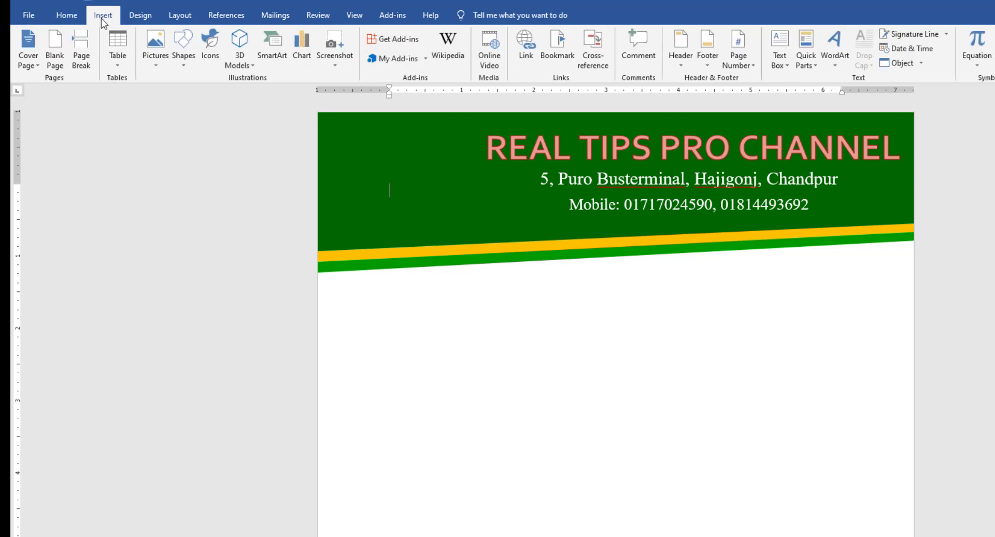
pyautogui.click(156, 62)
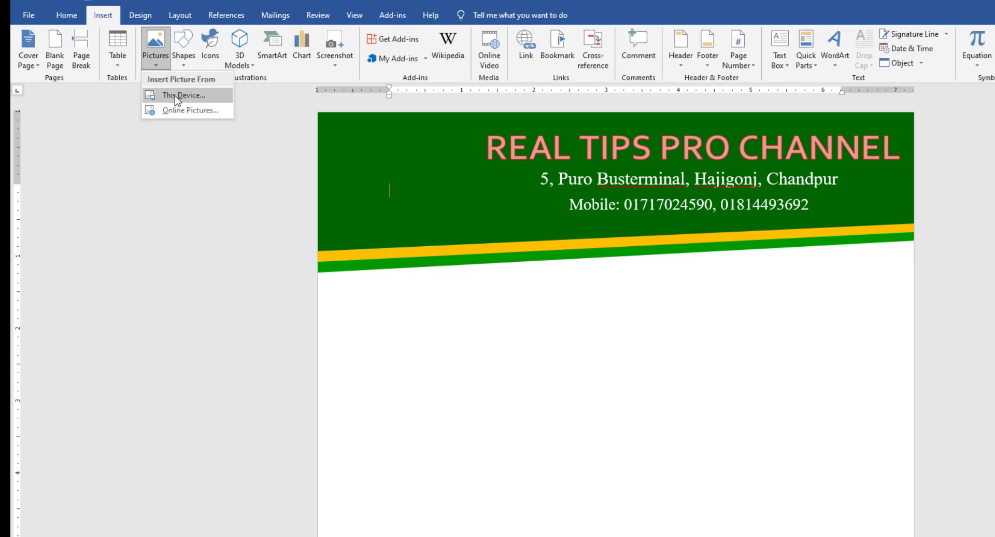
pyautogui.click(176, 97)
pyautogui.click(583, 87)
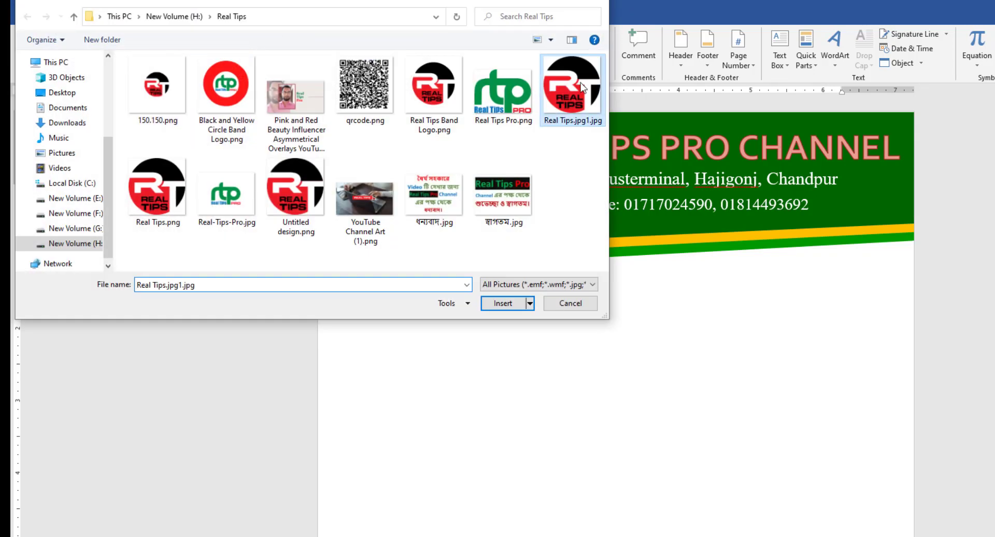
pyautogui.click(502, 303)
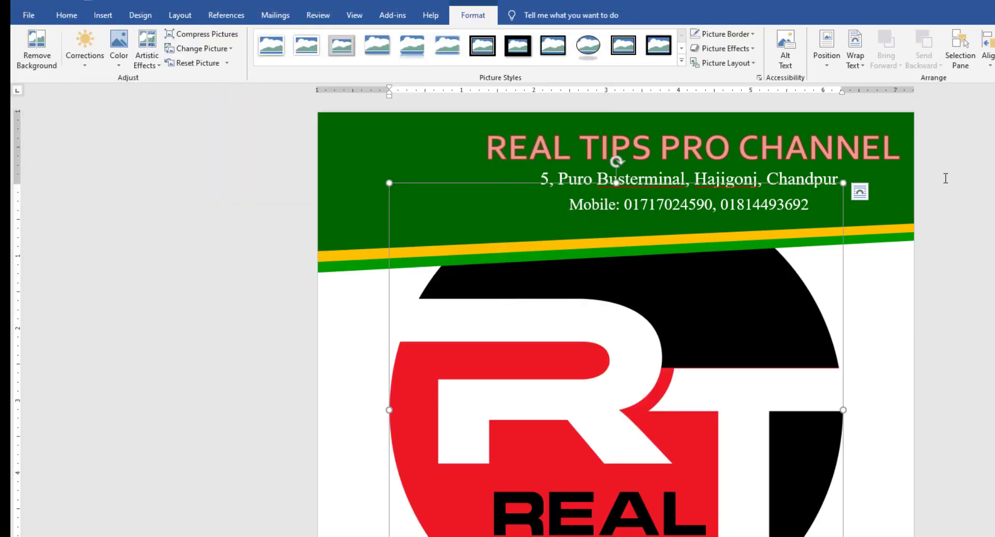
# Step: Set the logo in front of text, shrink it, and place it in the header left of the title
pyautogui.click(861, 192)
pyautogui.click(953, 309)
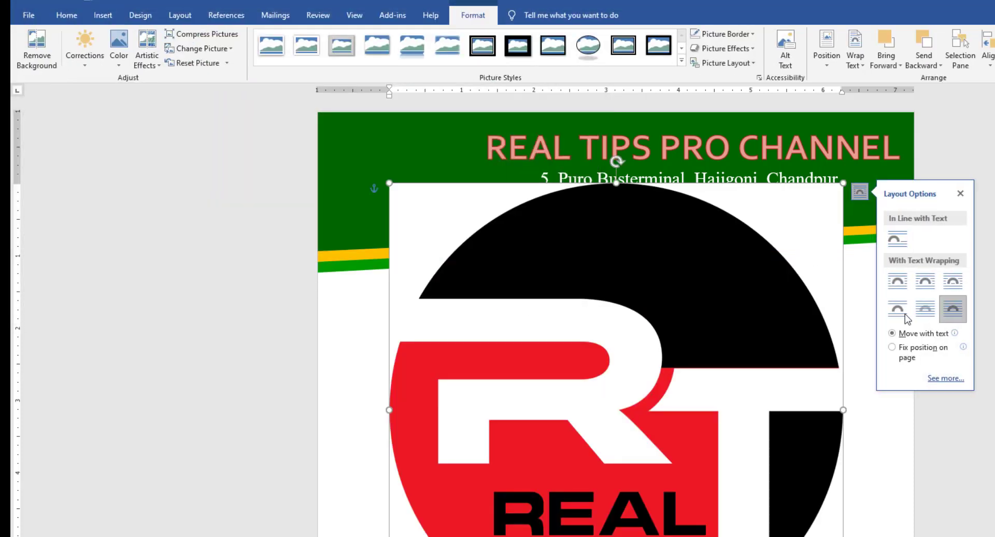
pyautogui.click(860, 191)
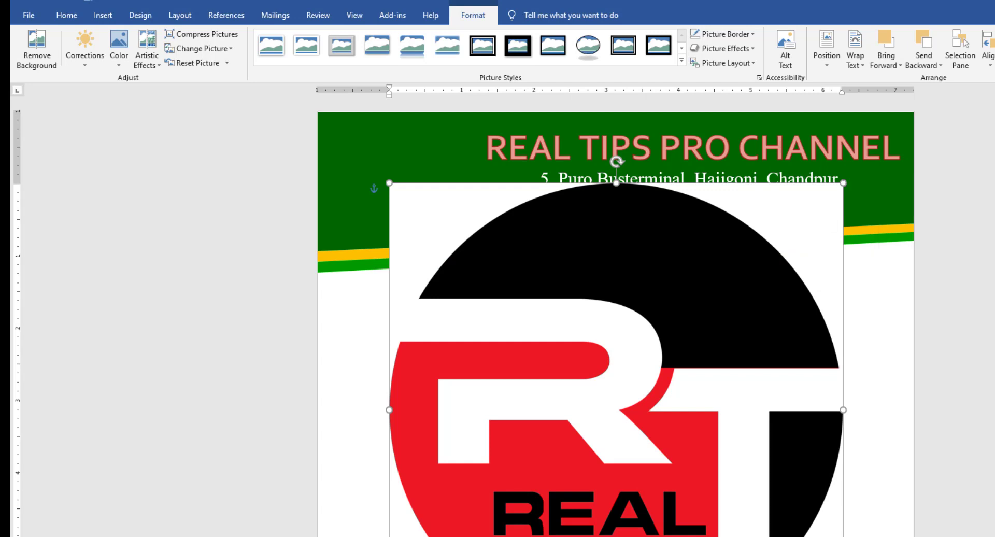
pyautogui.moveTo(843, 182); pyautogui.dragTo(671, 356)
pyautogui.moveTo(585, 378); pyautogui.dragTo(545, 284)
pyautogui.moveTo(587, 464)
pyautogui.mouseDown()
pyautogui.moveTo(495, 445)
pyautogui.moveTo(339, 280)
pyautogui.mouseUp()
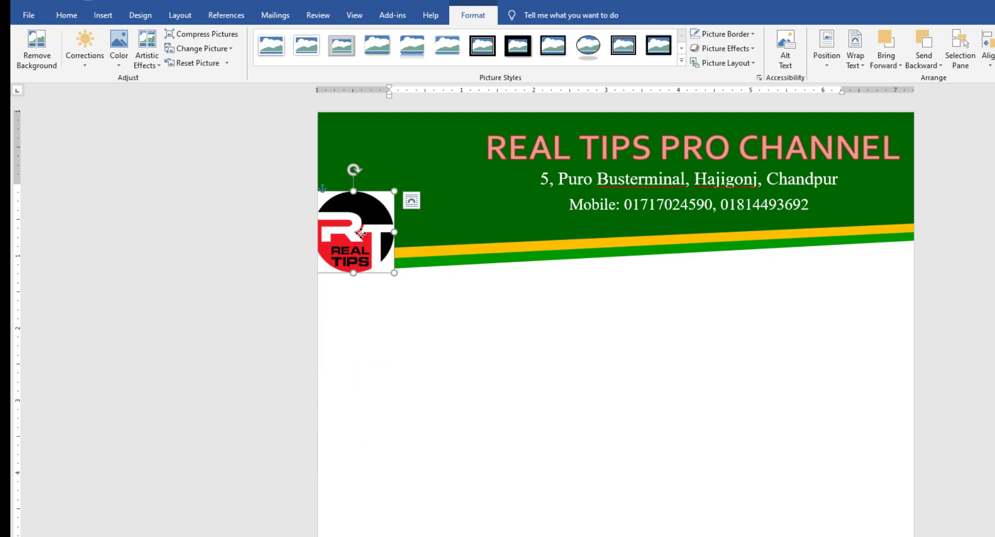
pyautogui.moveTo(349, 257)
pyautogui.mouseDown()
pyautogui.moveTo(395, 201)
pyautogui.moveTo(411, 196)
pyautogui.moveTo(467, 218)
pyautogui.mouseUp()
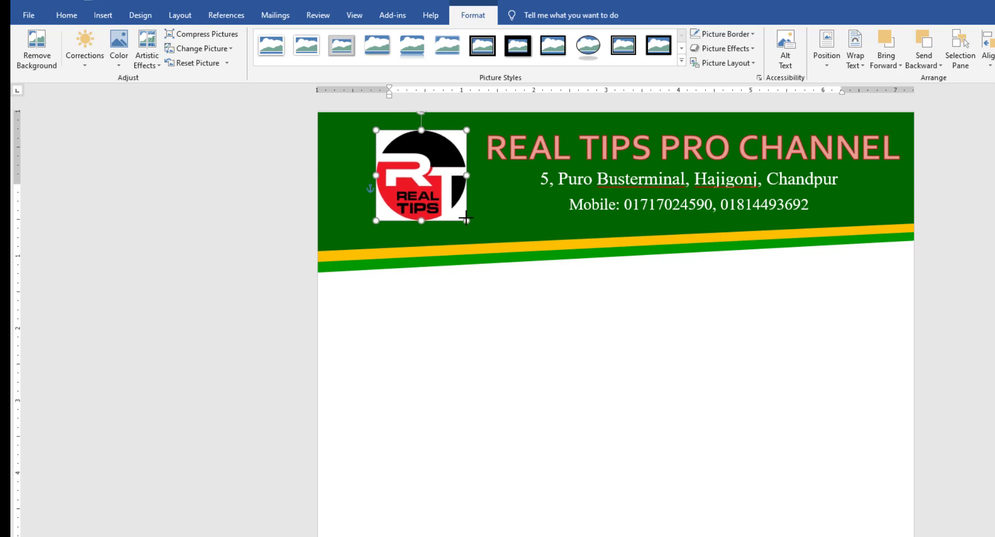
pyautogui.click(561, 361)
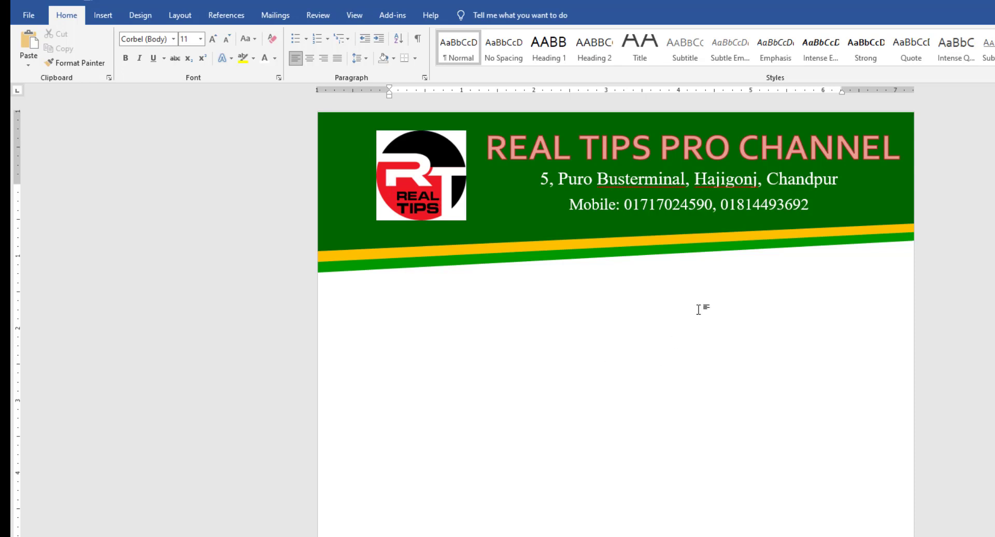
# Step: Draw a wide text box below the header with no fill and no outline
pyautogui.click(665, 202)
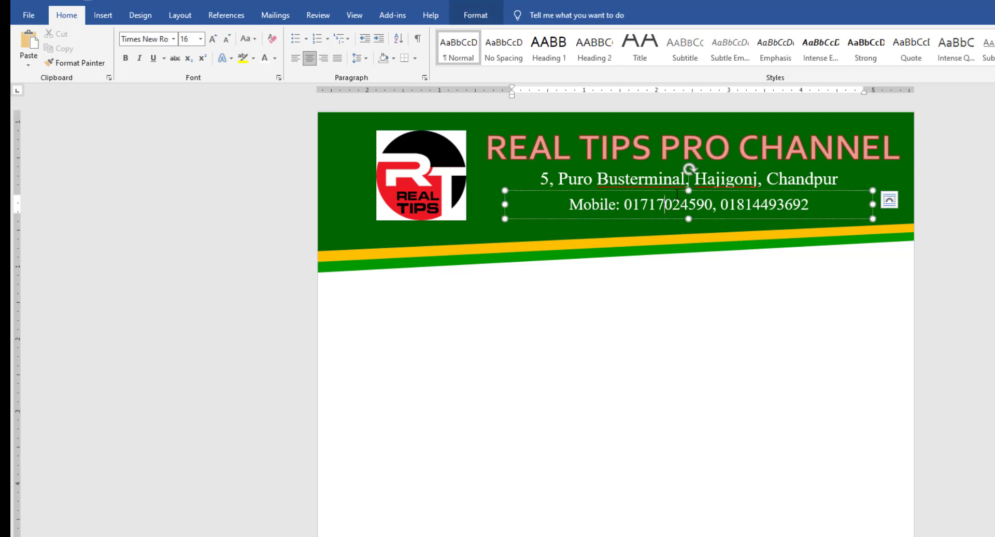
pyautogui.click(101, 15)
pyautogui.click(781, 67)
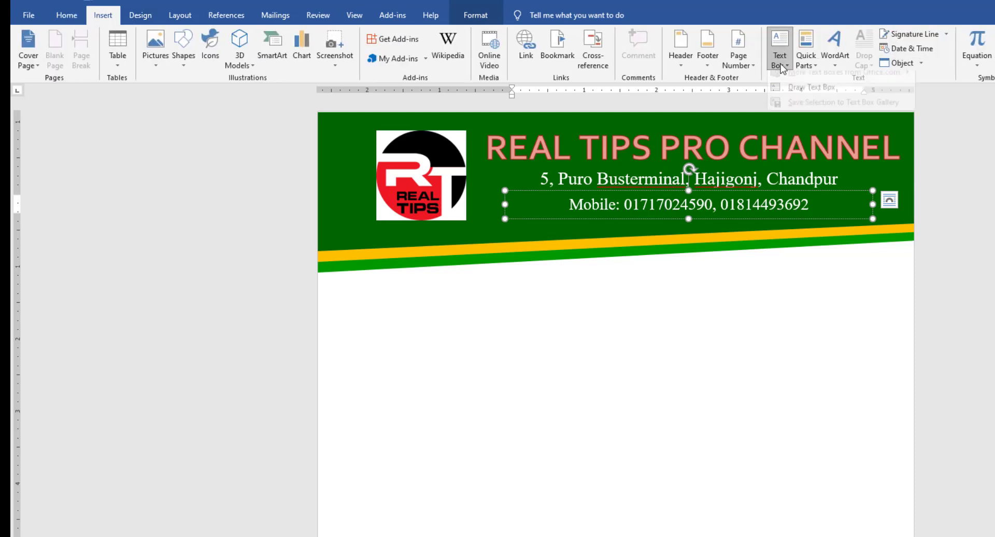
pyautogui.click(809, 94)
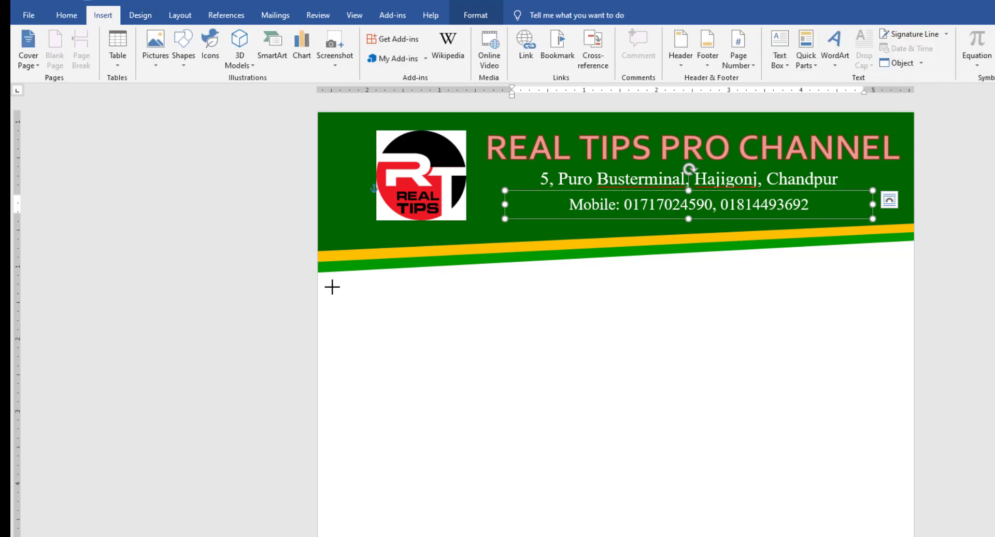
pyautogui.moveTo(332, 287)
pyautogui.mouseDown()
pyautogui.moveTo(590, 318)
pyautogui.moveTo(880, 317)
pyautogui.mouseUp()
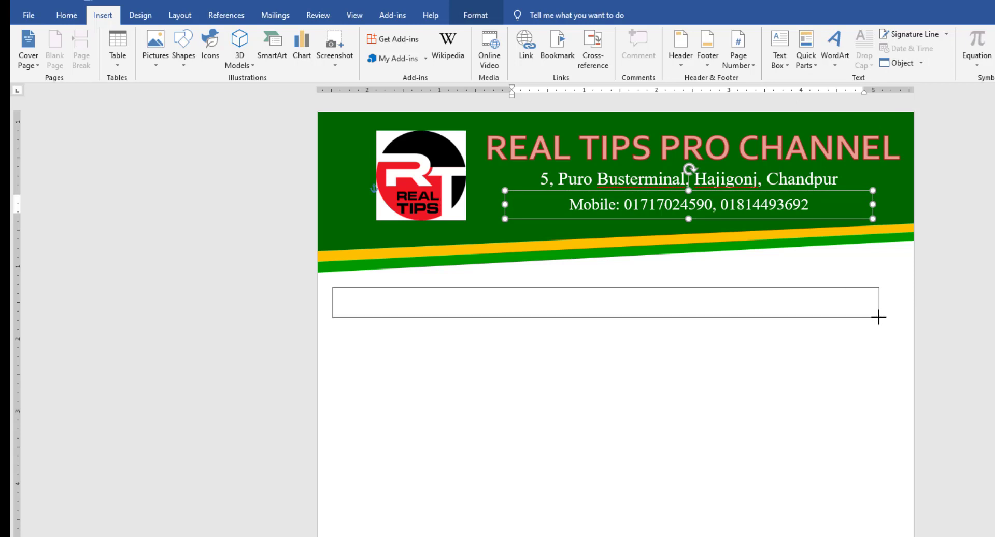
pyautogui.click(487, 34)
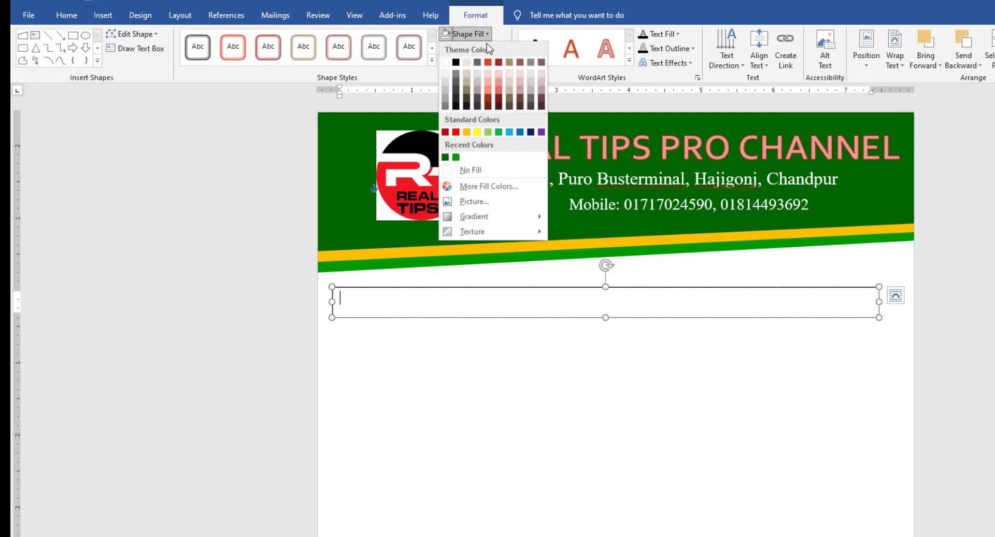
pyautogui.click(471, 169)
pyautogui.click(488, 63)
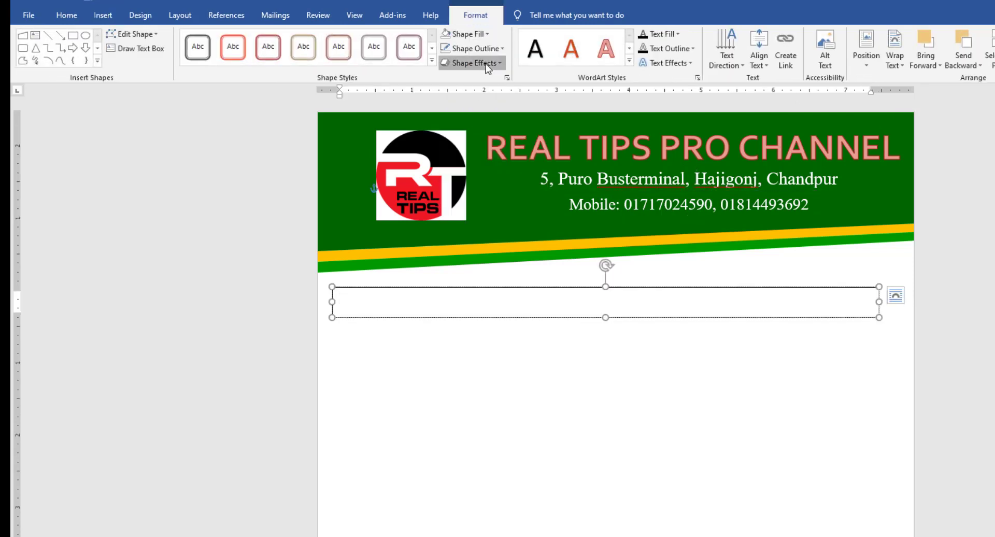
pyautogui.click(490, 48)
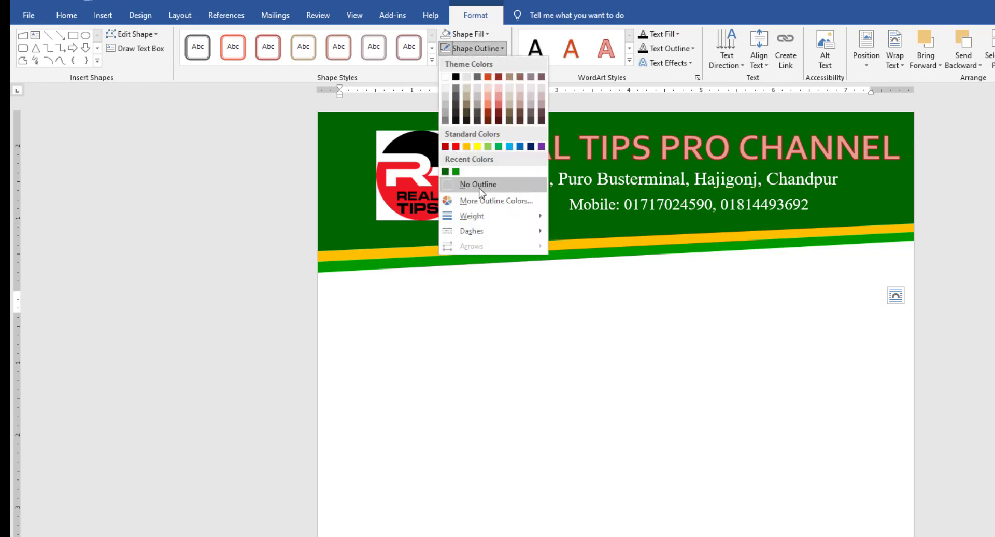
pyautogui.click(480, 187)
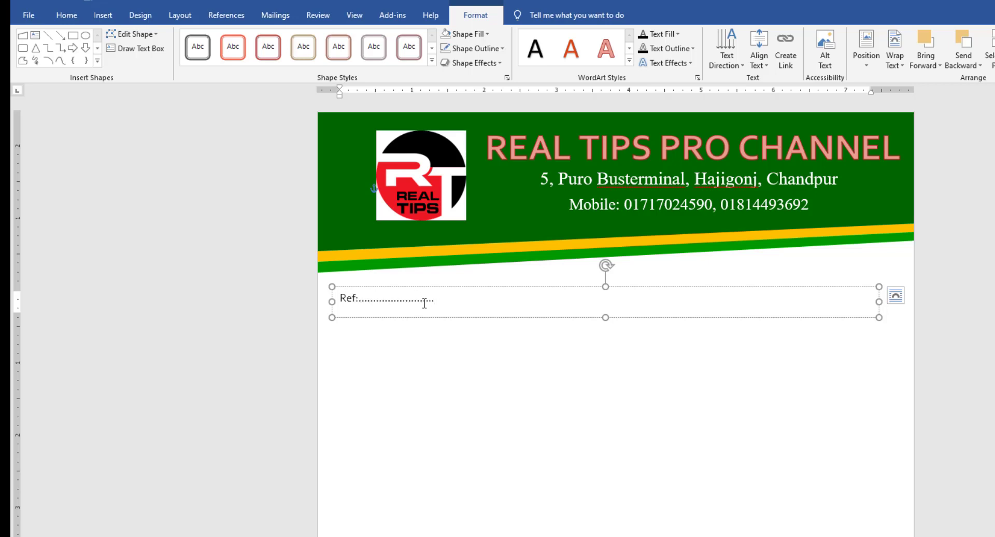
# Step: Tab to the right side and type 'Date: ...................' in the box
pyautogui.press('Tab')
pyautogui.press('Tab')
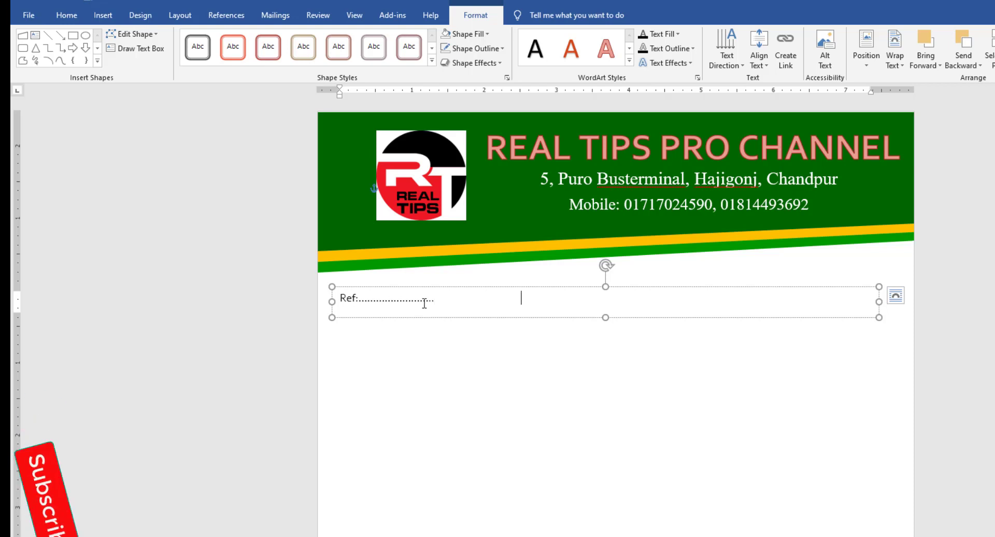
pyautogui.press('Tab')
pyautogui.press('Tab')
pyautogui.press('Tab')
pyautogui.press('Tab')
pyautogui.press('Tab')
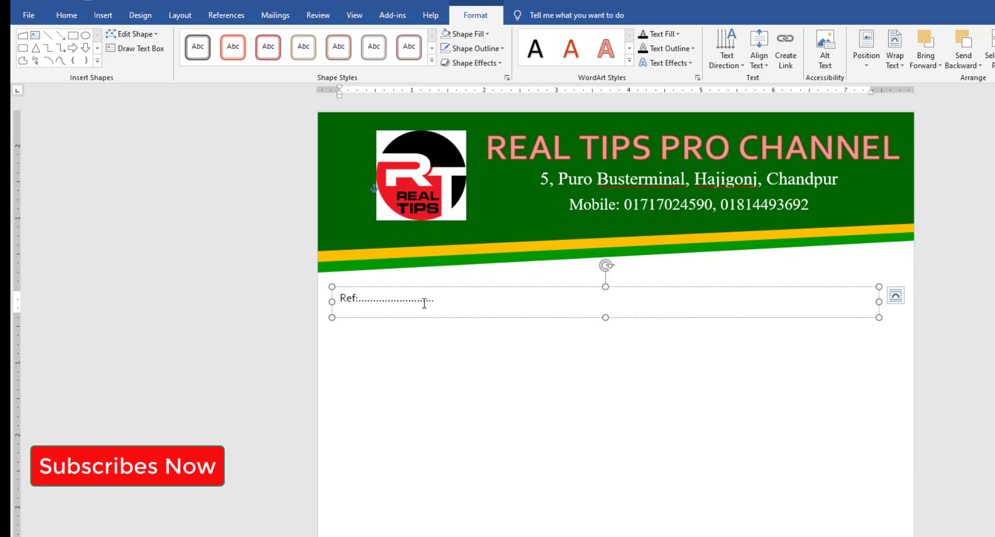
pyautogui.press('Tab')
pyautogui.write('D')
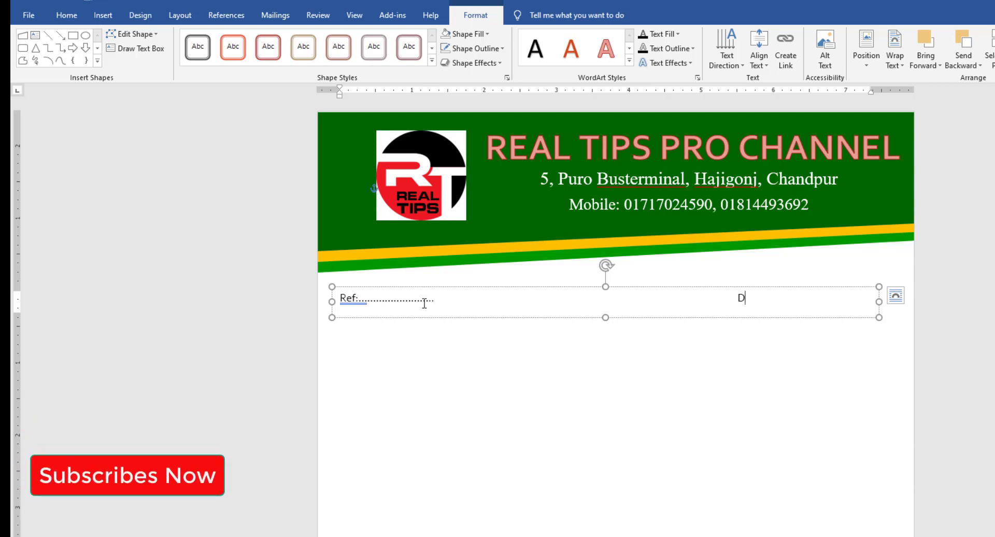
pyautogui.write('ate: ')
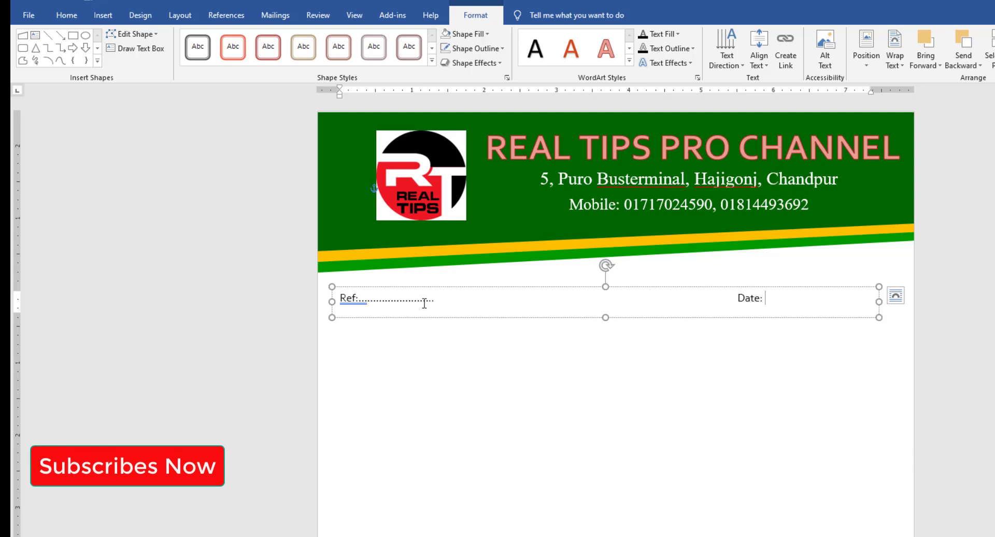
pyautogui.write('......')
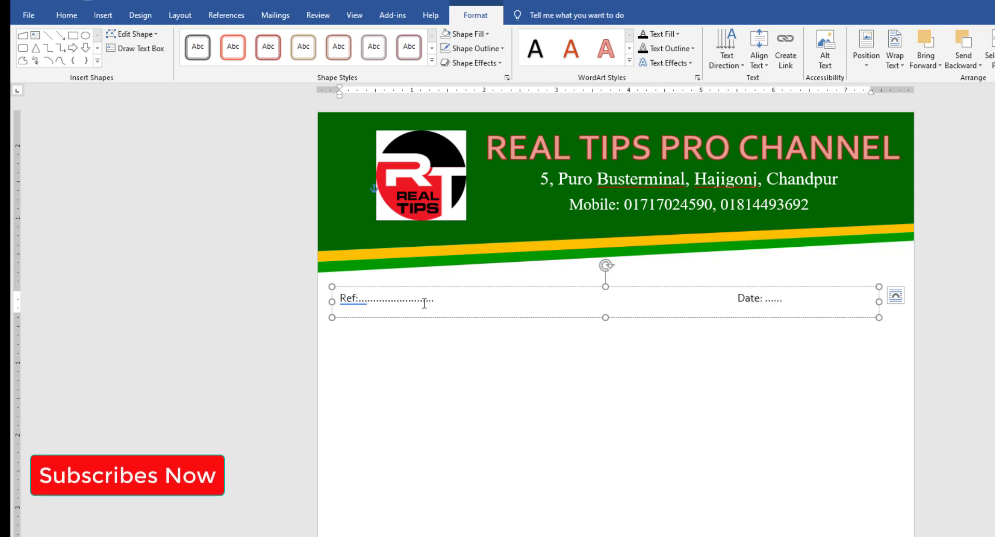
pyautogui.write('.........................')
pyautogui.click(102, 16)
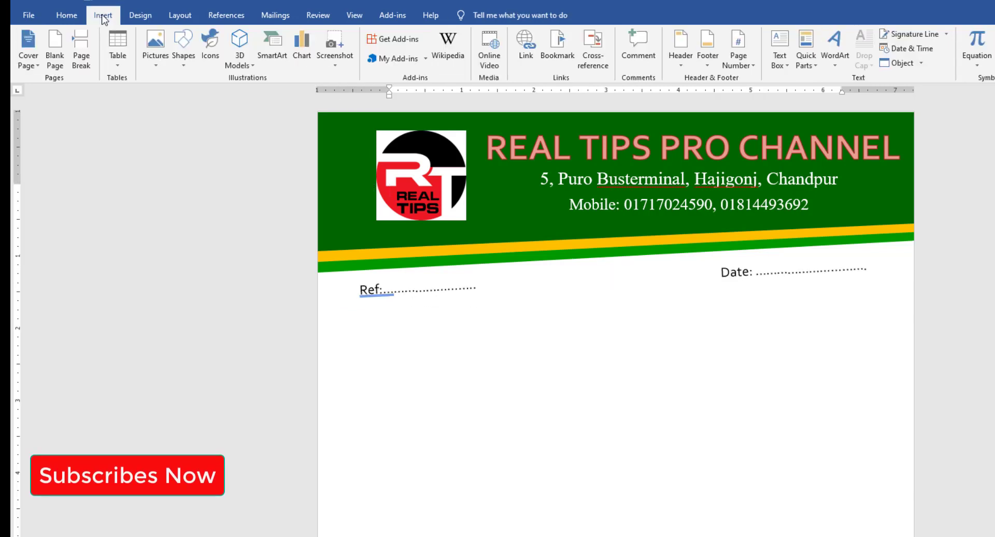
# Step: Start a custom picture watermark using the Real Tips.jpg1.jpg logo image
pyautogui.click(140, 16)
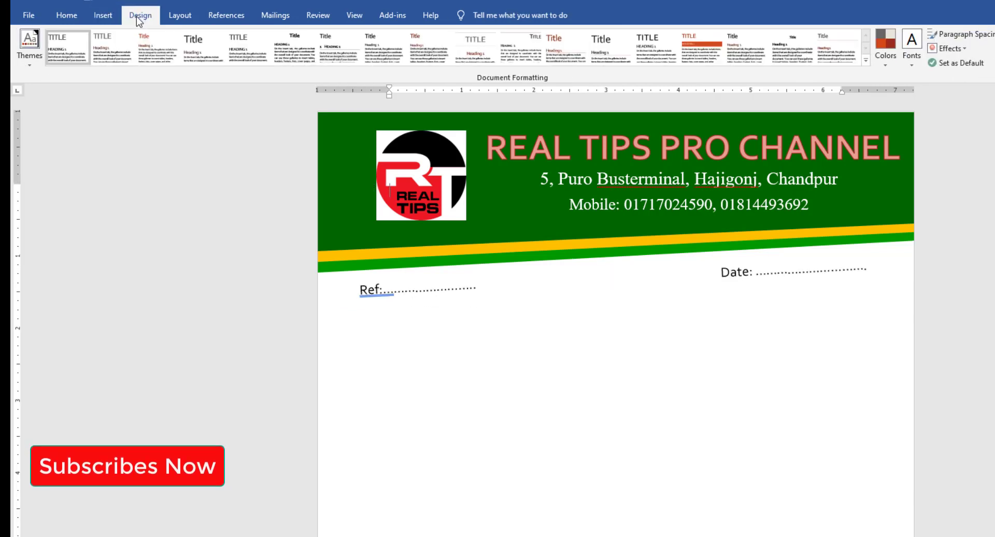
pyautogui.click(991, 44)
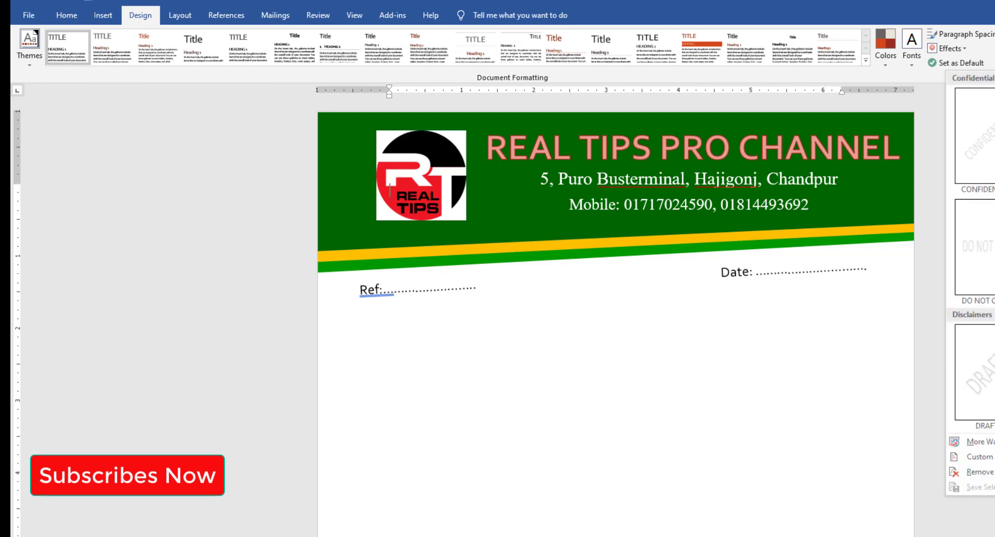
pyautogui.click(980, 456)
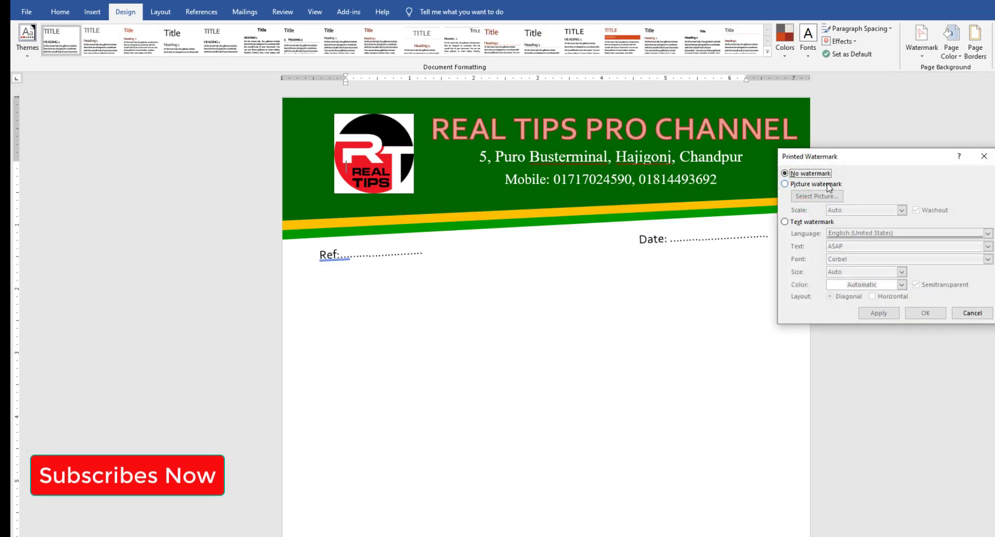
pyautogui.click(824, 184)
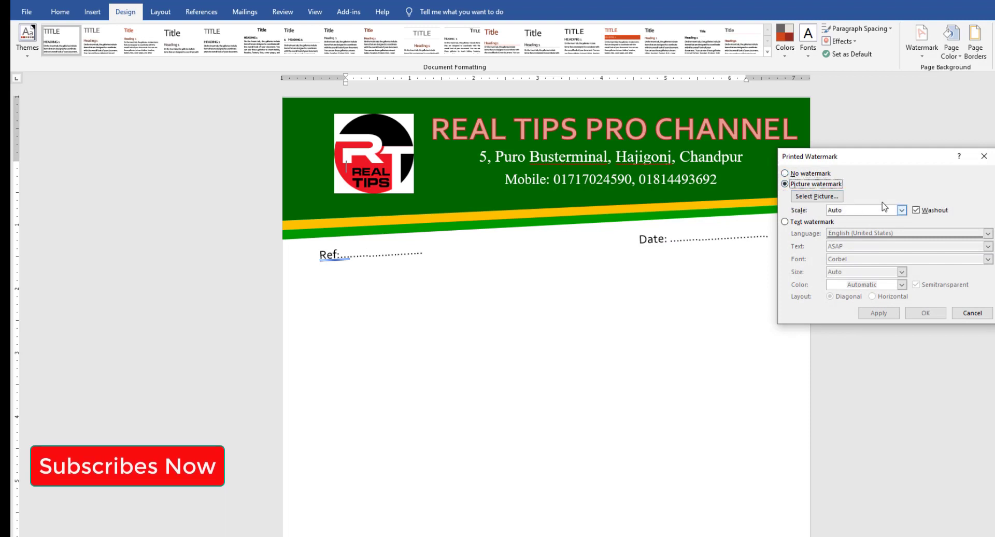
pyautogui.click(819, 196)
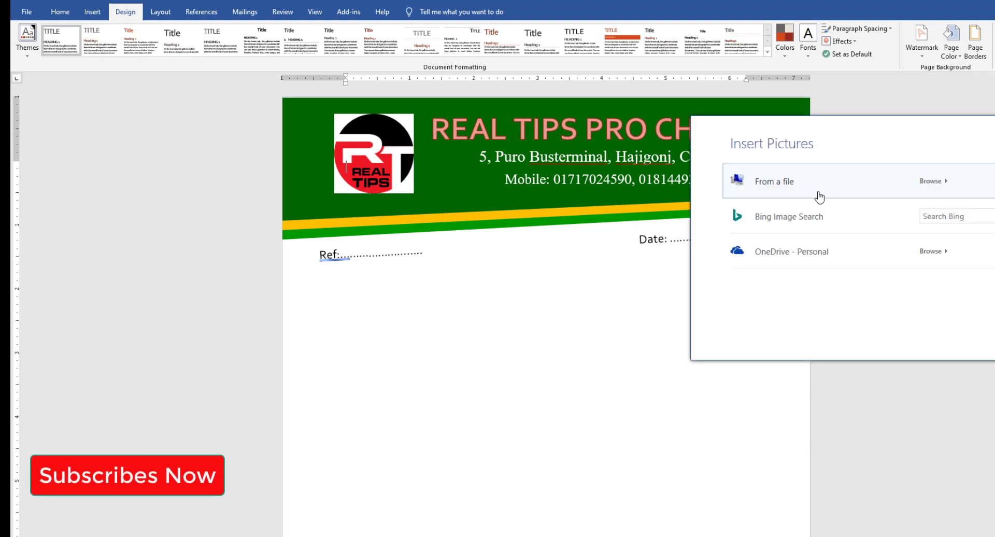
pyautogui.click(819, 196)
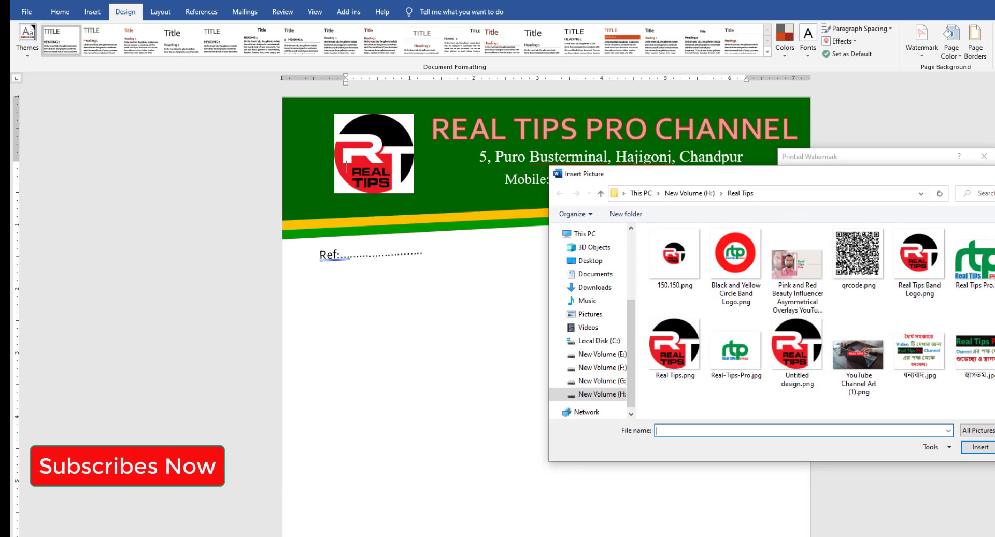
pyautogui.write('Real Tips.jpg1.jpg')
pyautogui.click(977, 447)
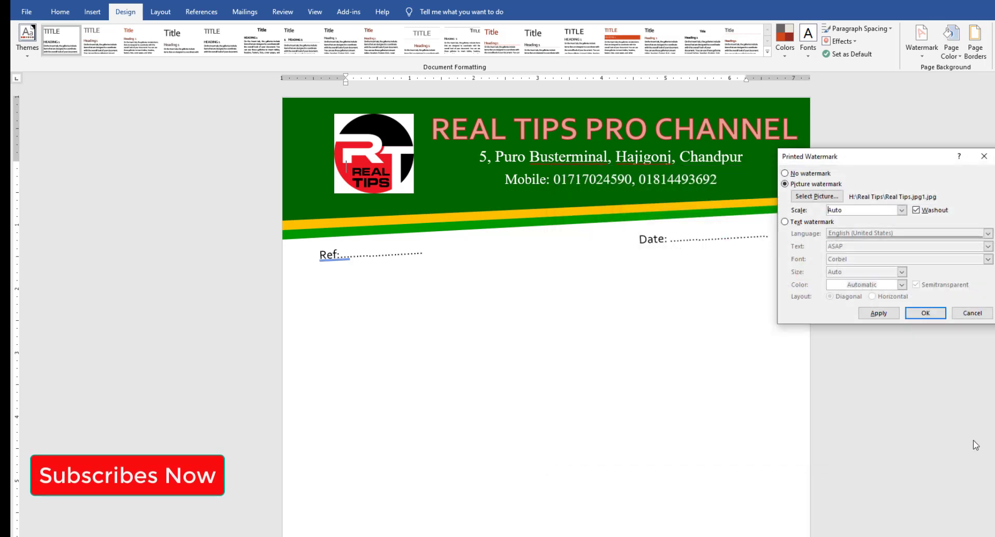
# Step: Set the watermark scale to 50% with washout and apply it to the page
pyautogui.click(902, 210)
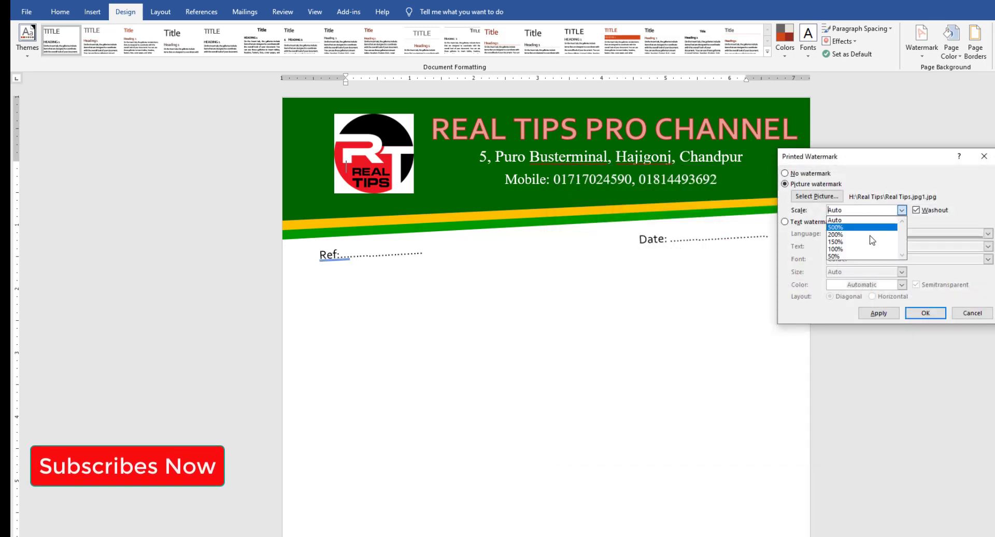
pyautogui.click(851, 256)
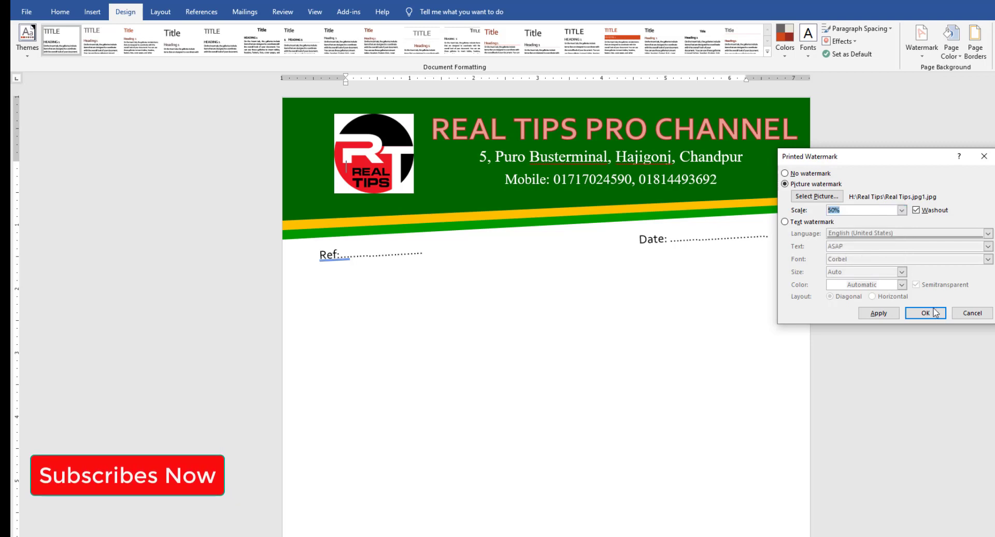
pyautogui.click(882, 313)
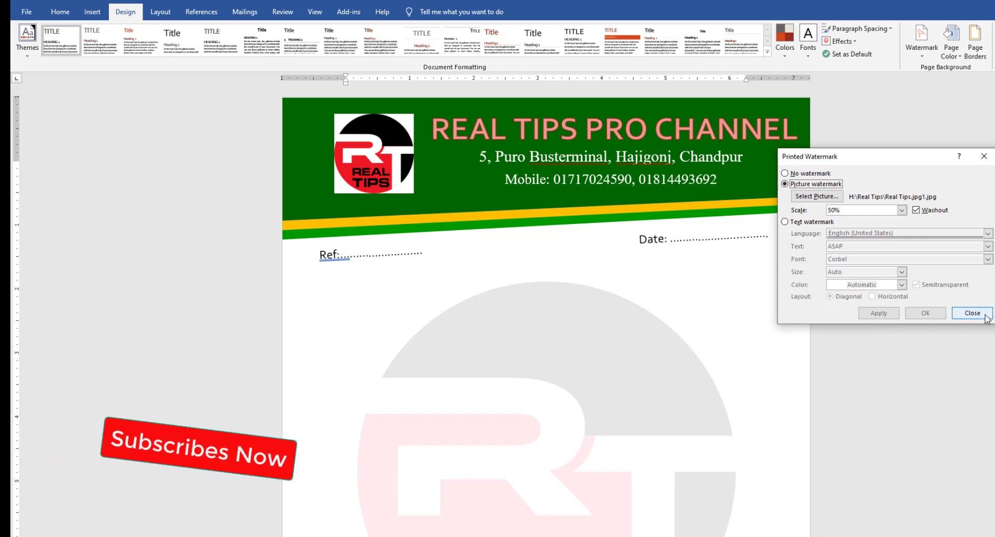
pyautogui.click(986, 318)
pyautogui.scroll(-2, 804, 349)
pyautogui.scroll(-2, 785, 348)
pyautogui.scroll(-2, 773, 348)
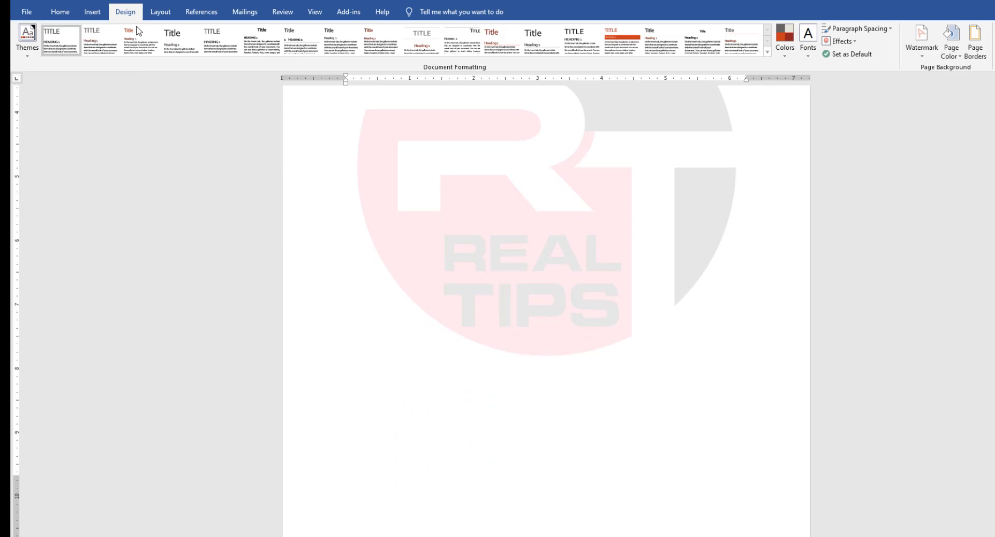
# Step: Draw a rectangle without an outline across the bottom of the page
pyautogui.click(90, 12)
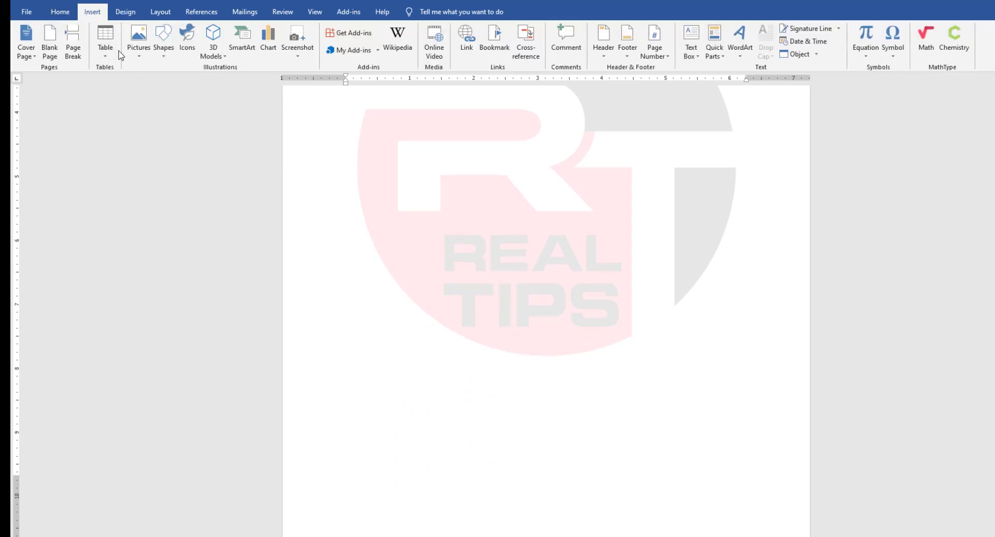
pyautogui.click(162, 52)
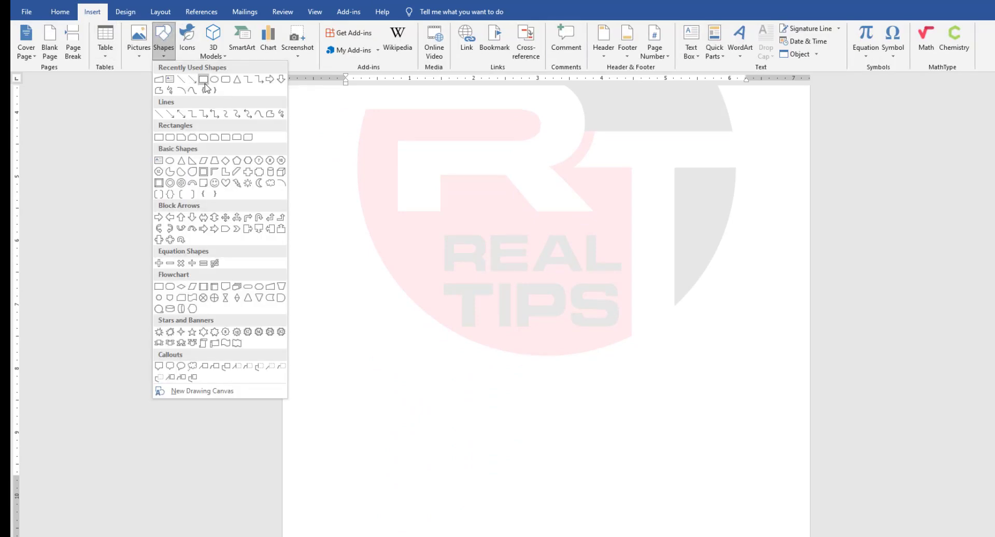
pyautogui.click(204, 81)
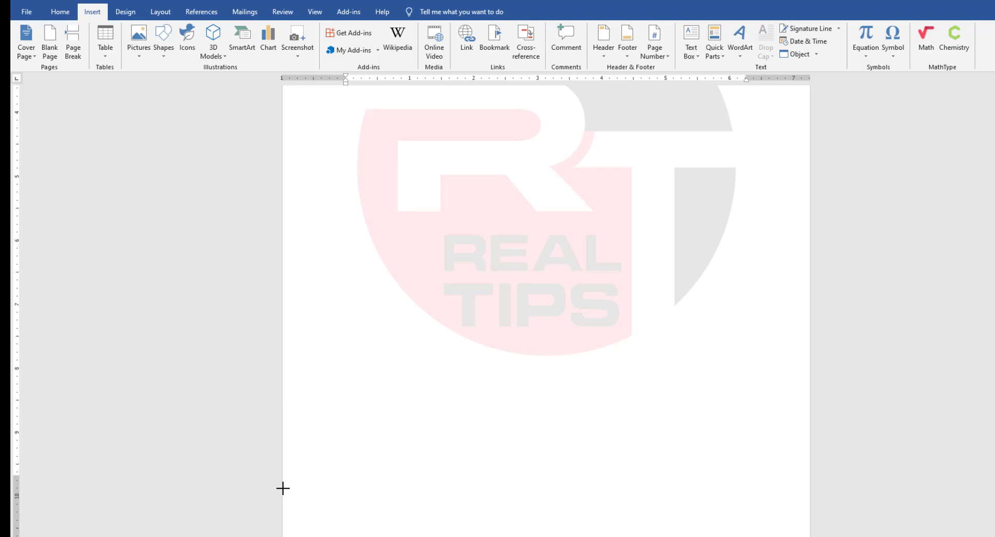
pyautogui.moveTo(283, 493); pyautogui.dragTo(810, 527)
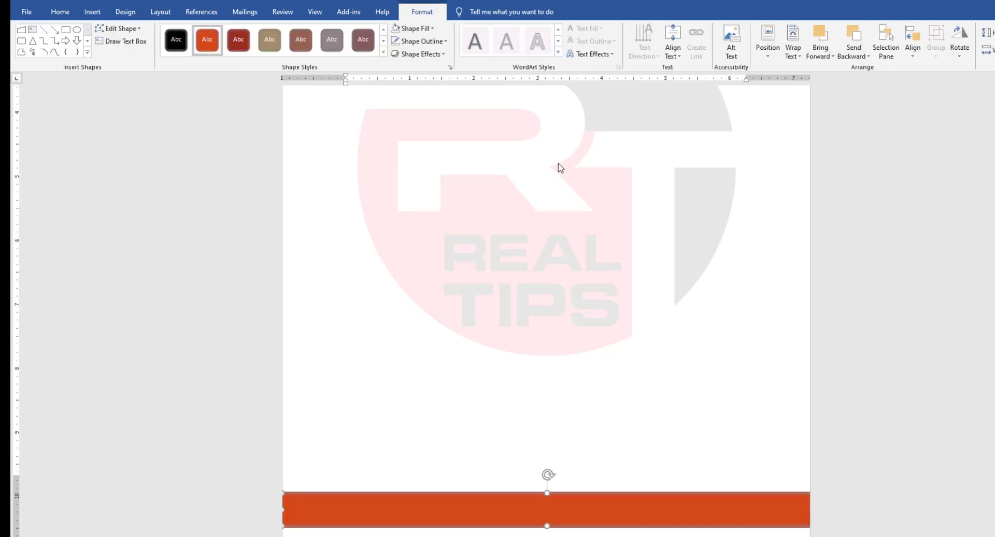
pyautogui.click(445, 43)
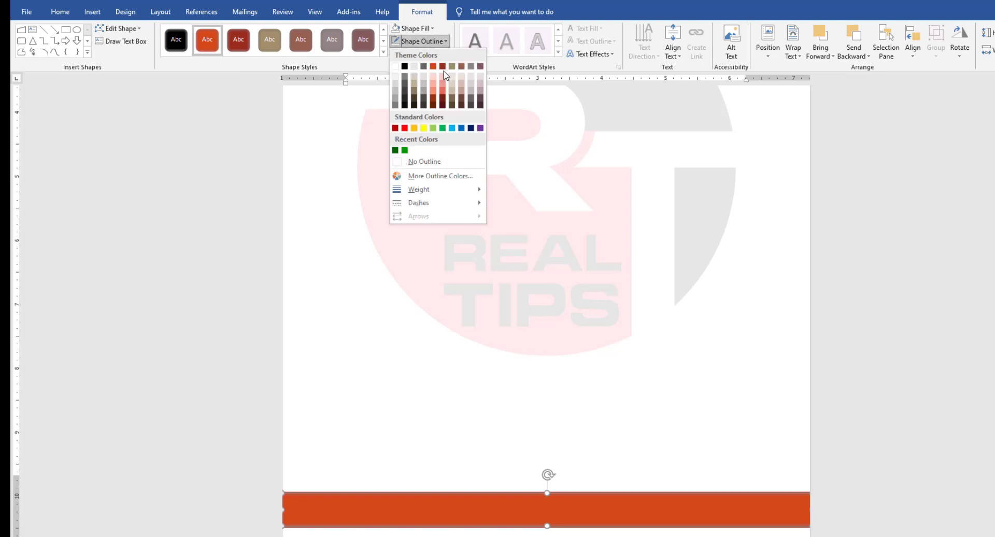
pyautogui.click(428, 163)
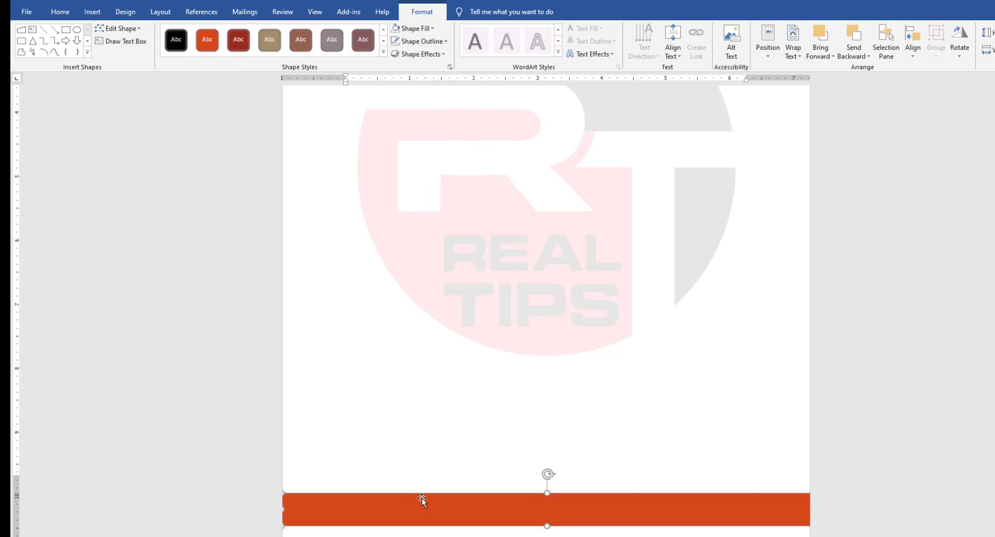
# Step: Resize the bottom bar slightly shorter and fill it with dark green
pyautogui.moveTo(548, 527); pyautogui.dragTo(550, 535)
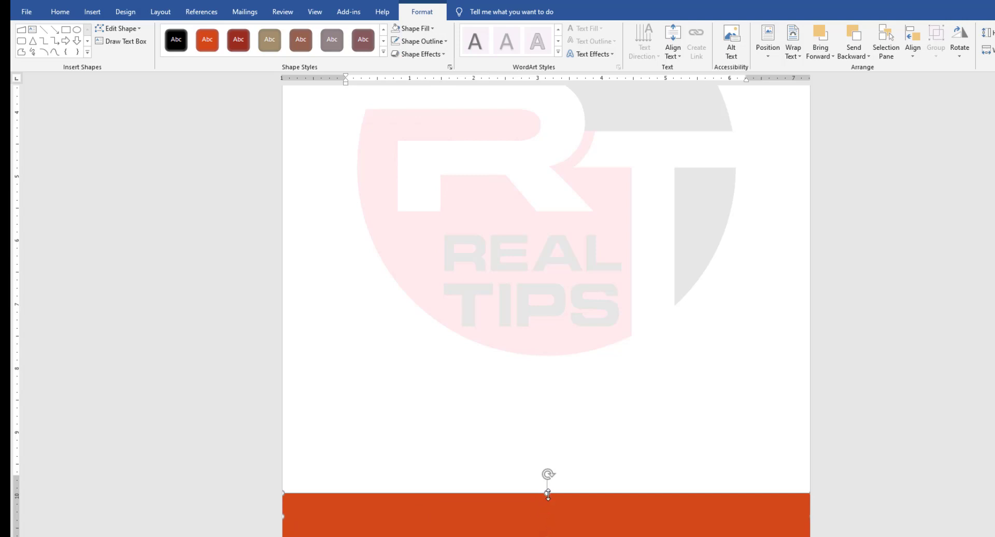
pyautogui.moveTo(549, 494); pyautogui.dragTo(547, 498)
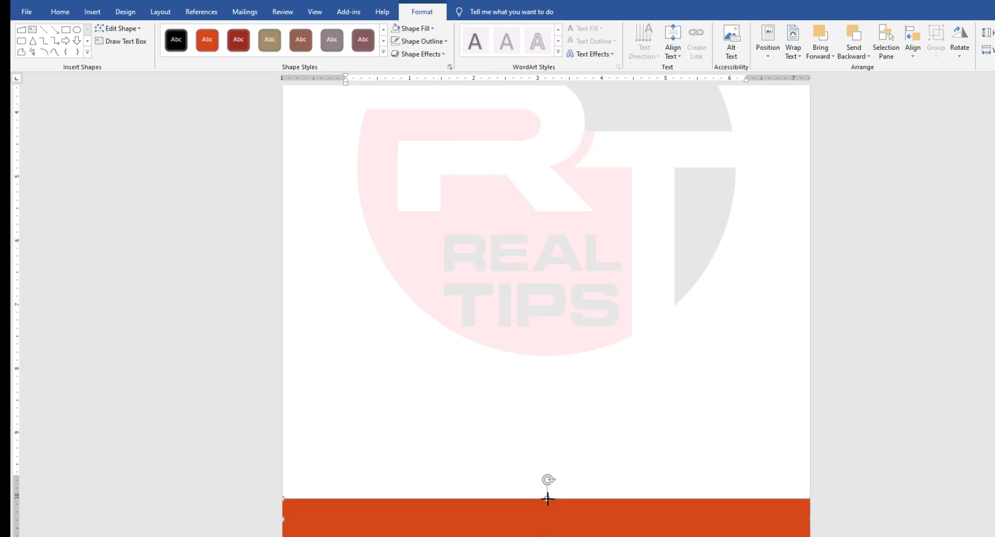
pyautogui.click(432, 31)
pyautogui.click(396, 137)
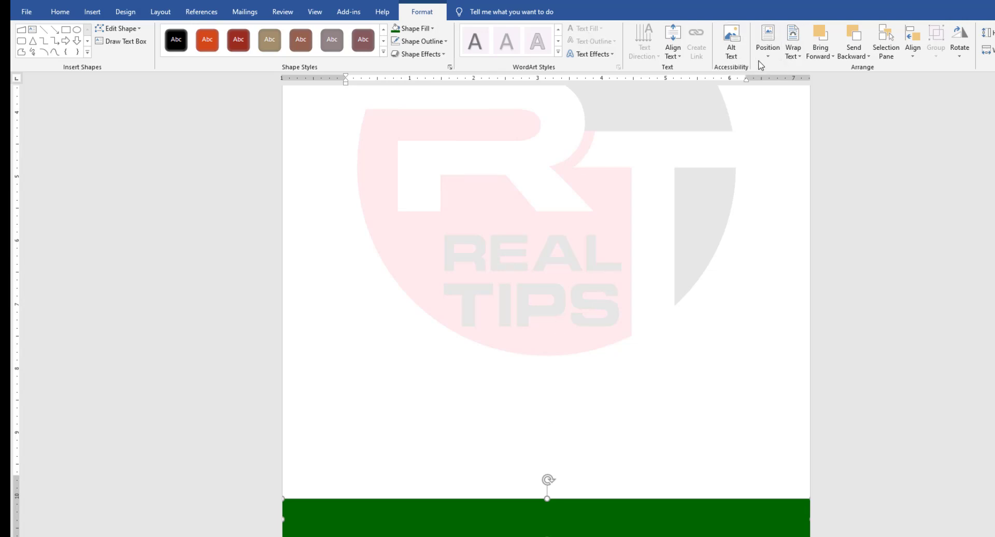
pyautogui.click(94, 14)
# Step: Draw a text box over the green footer and type the Mail e-mail and Web line
pyautogui.click(693, 51)
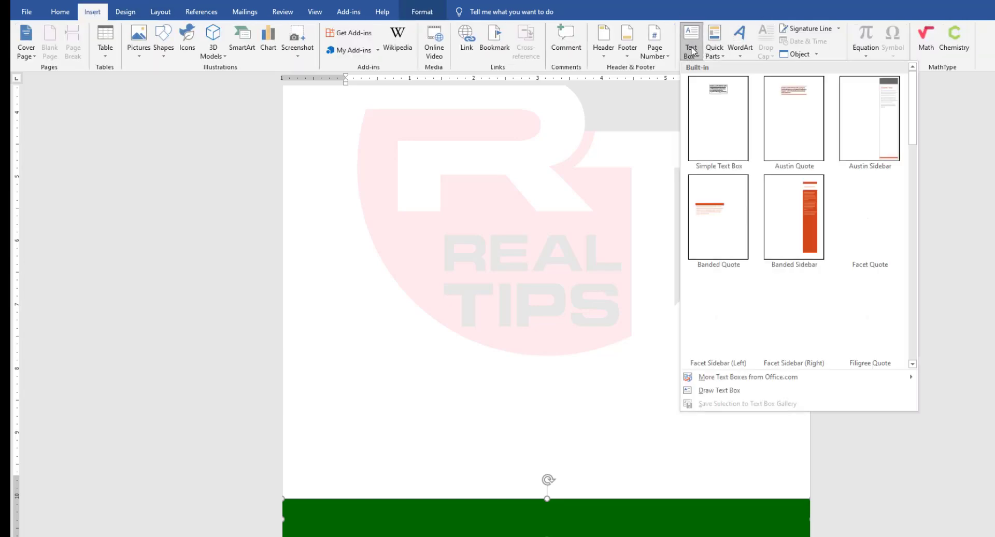
pyautogui.click(700, 58)
pyautogui.click(700, 58)
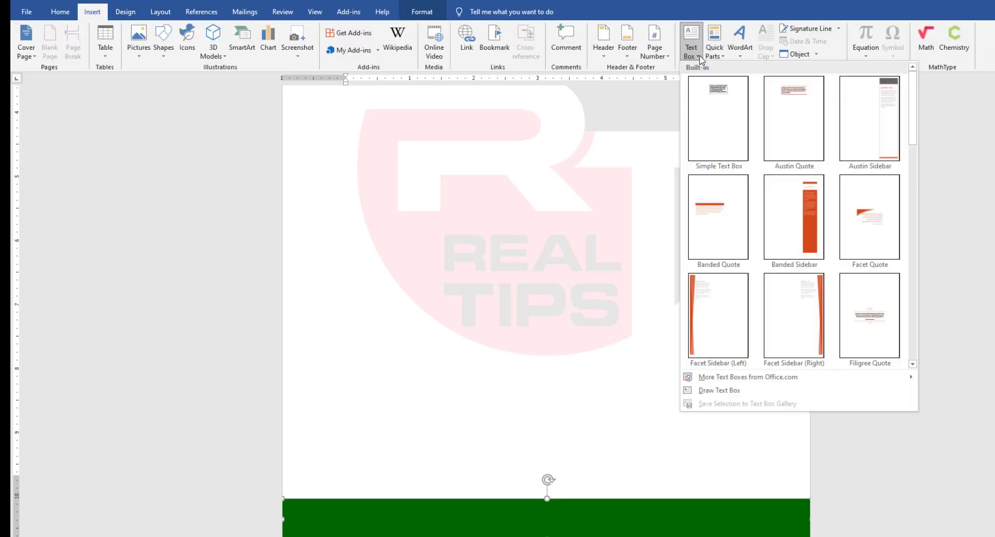
pyautogui.click(720, 391)
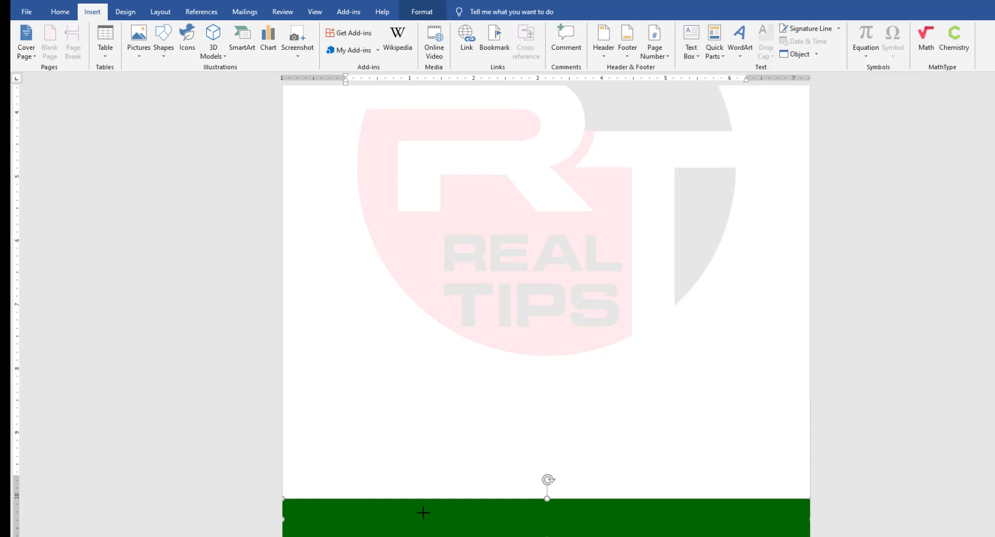
pyautogui.moveTo(423, 513); pyautogui.dragTo(779, 534)
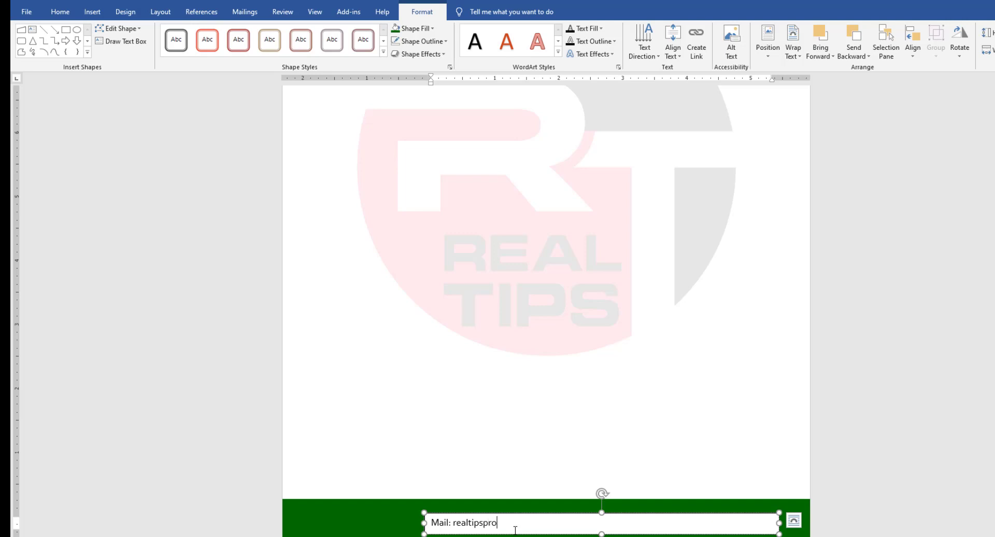
pyautogui.write(', Web: htt')
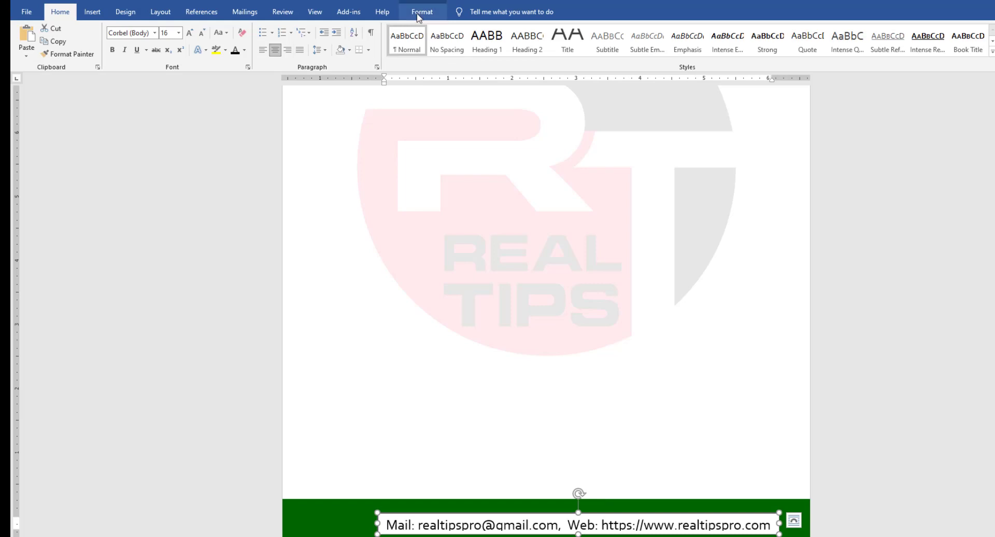
# Step: Give the footer text box No Fill and No Outline
pyautogui.click(422, 12)
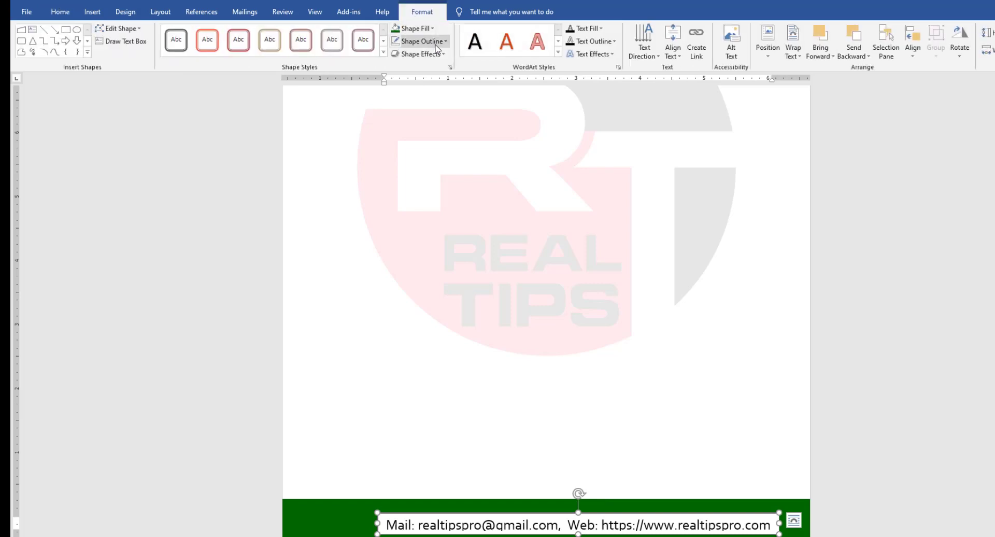
pyautogui.click(433, 30)
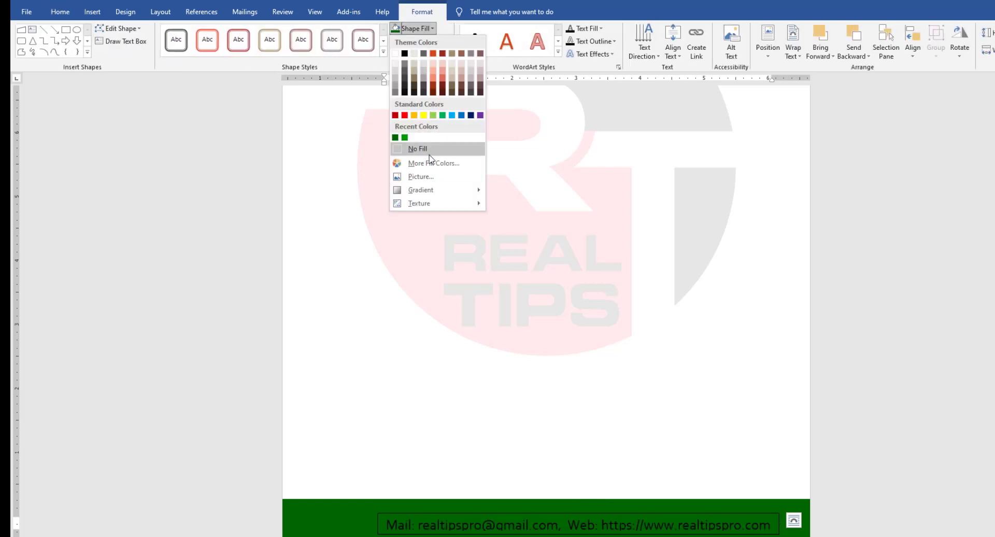
pyautogui.click(429, 150)
pyautogui.click(421, 41)
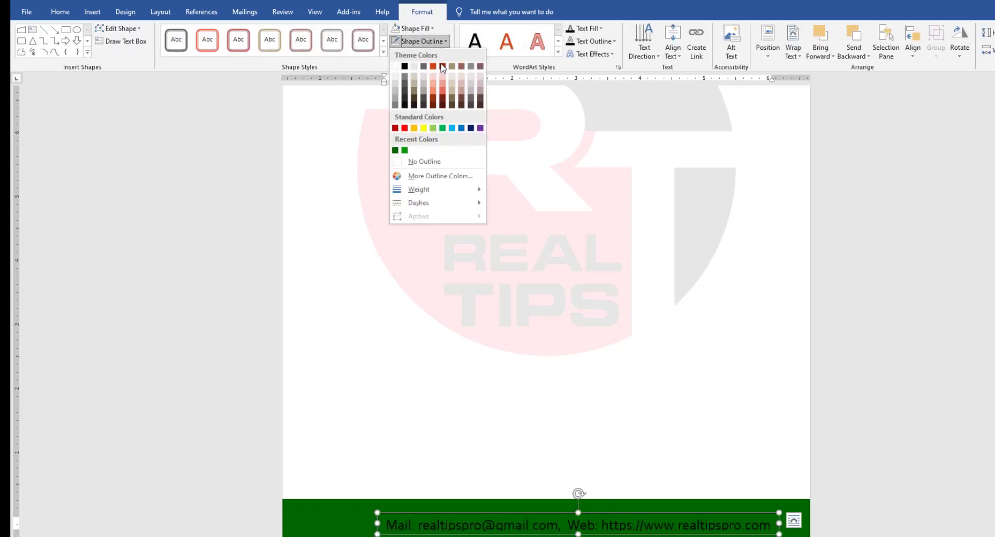
pyautogui.click(427, 163)
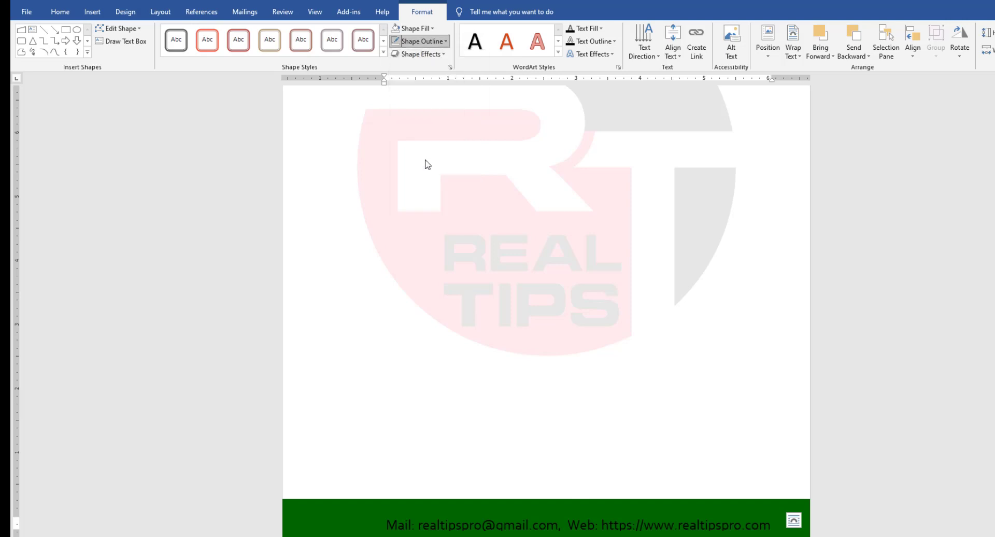
# Step: Make the footer contact line white and nudge the text box slightly up
pyautogui.doubleClick(611, 525)
pyautogui.tripleClick(612, 524)
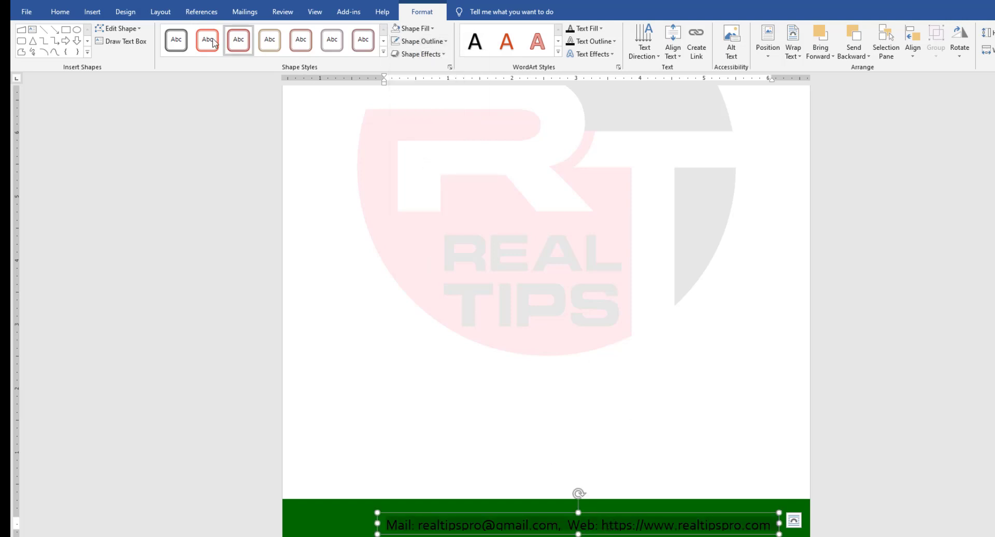
pyautogui.click(56, 13)
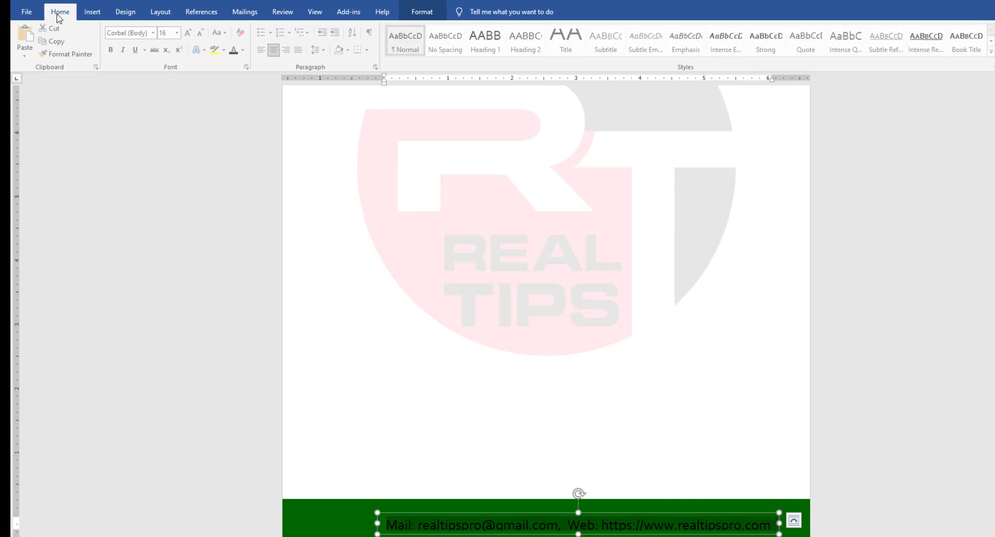
pyautogui.click(247, 54)
pyautogui.click(237, 88)
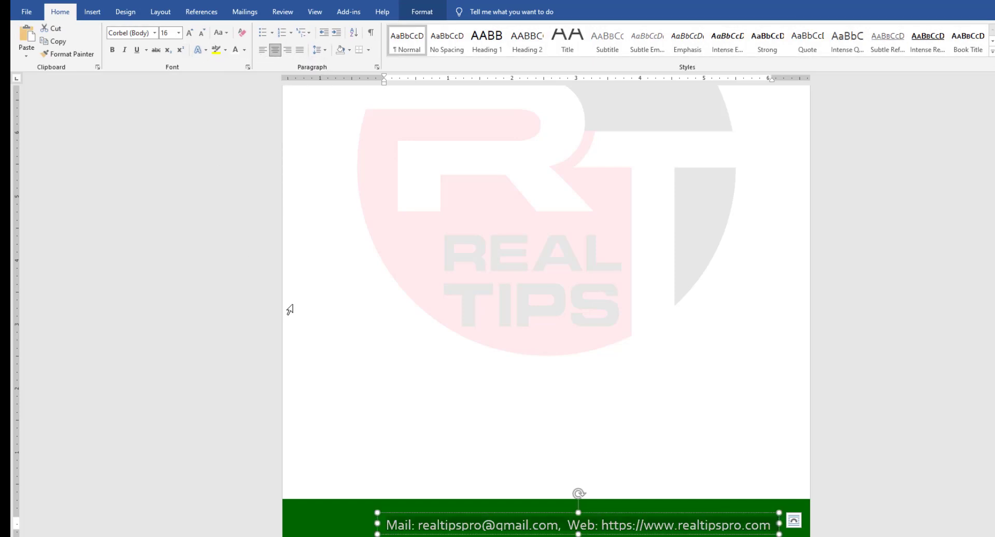
pyautogui.moveTo(612, 513); pyautogui.dragTo(619, 507)
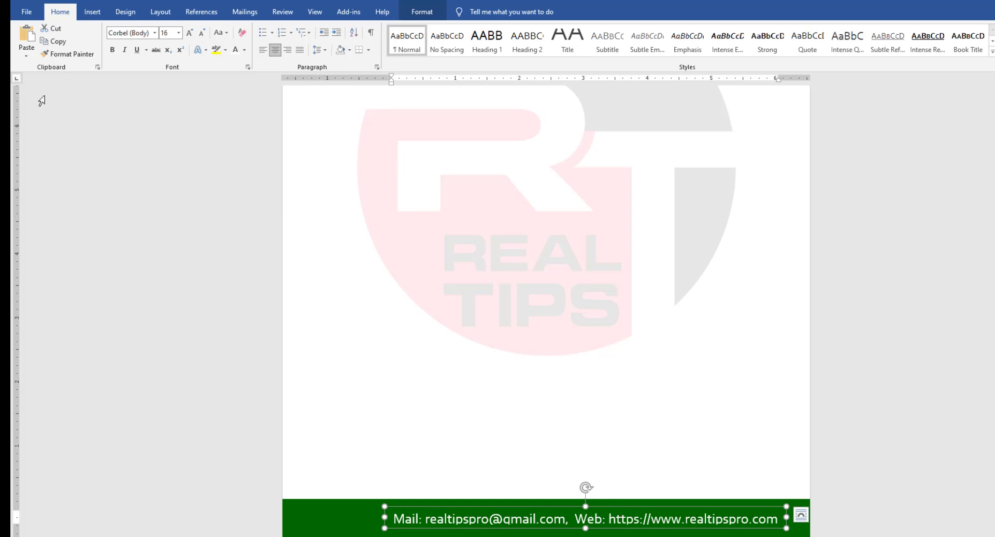
pyautogui.click(111, 121)
pyautogui.click(92, 11)
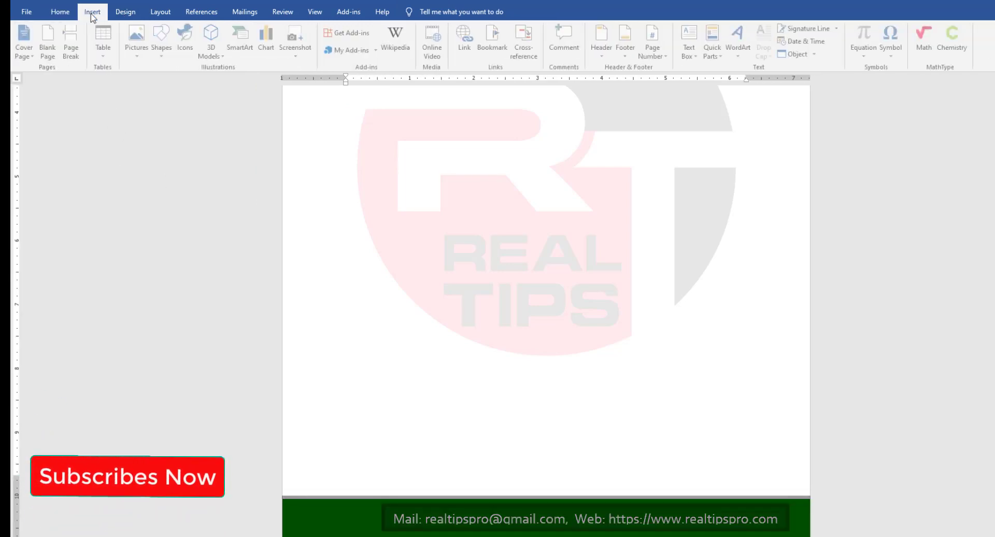
# Step: Insert the qrcode.png picture from this device
pyautogui.scroll(5, 484, 452)
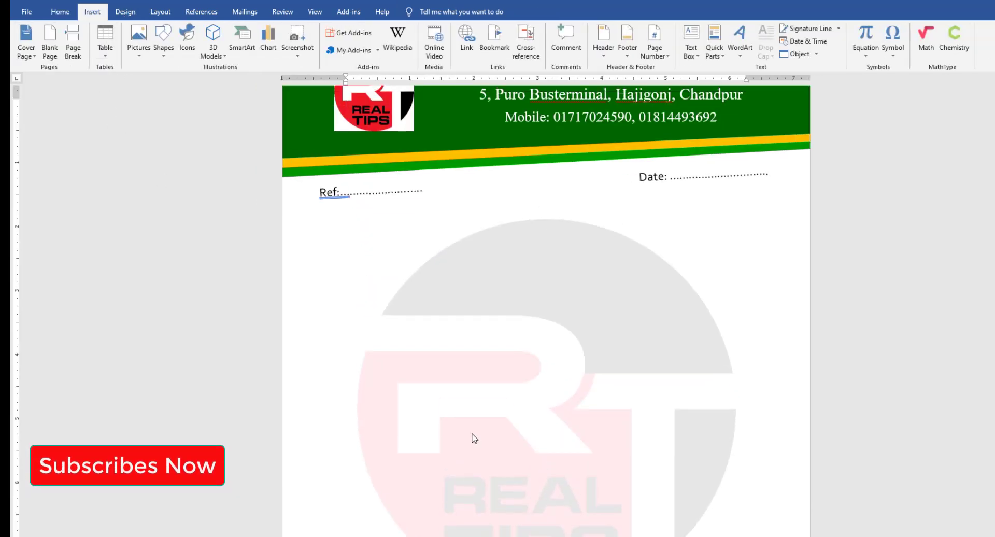
pyautogui.scroll(-4, 473, 437)
pyautogui.scroll(-2, 494, 454)
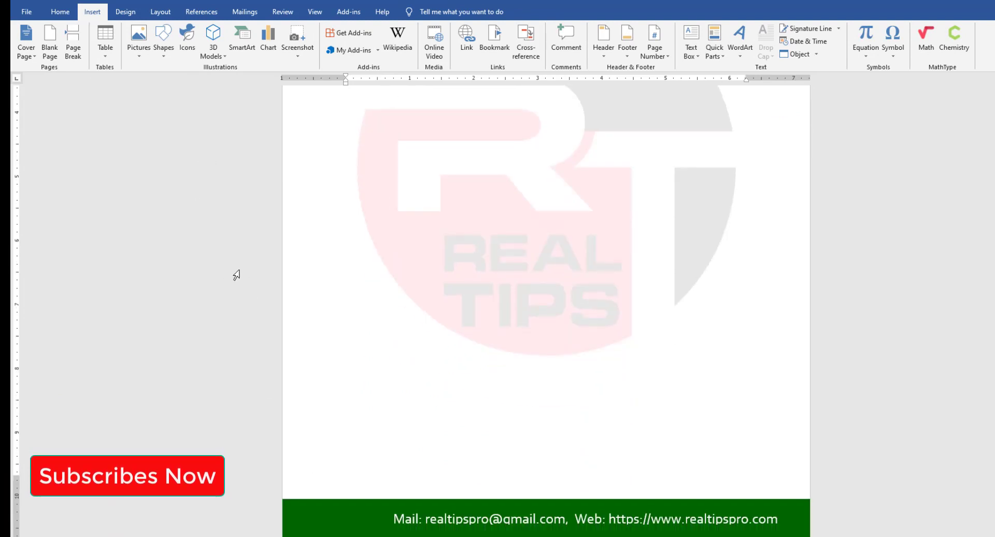
pyautogui.click(163, 41)
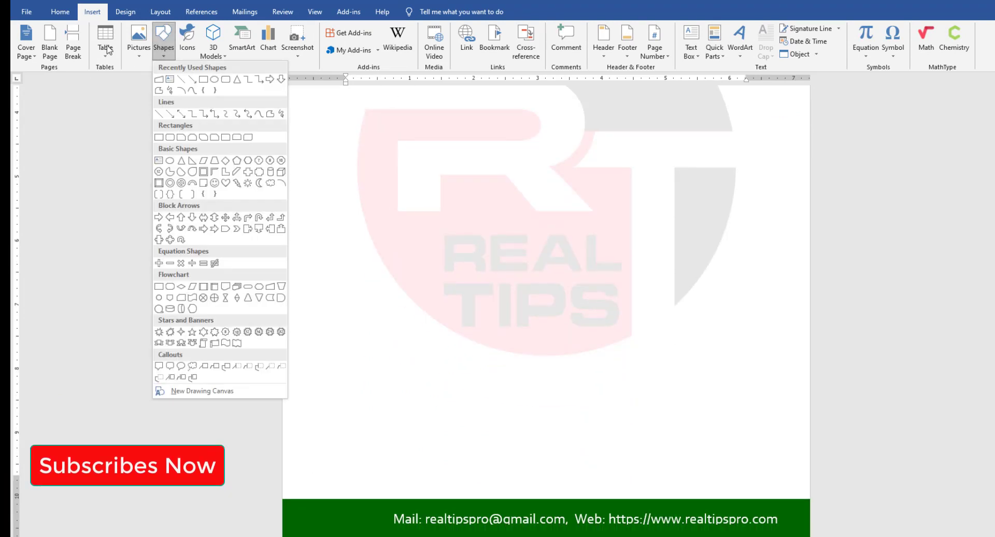
pyautogui.click(125, 12)
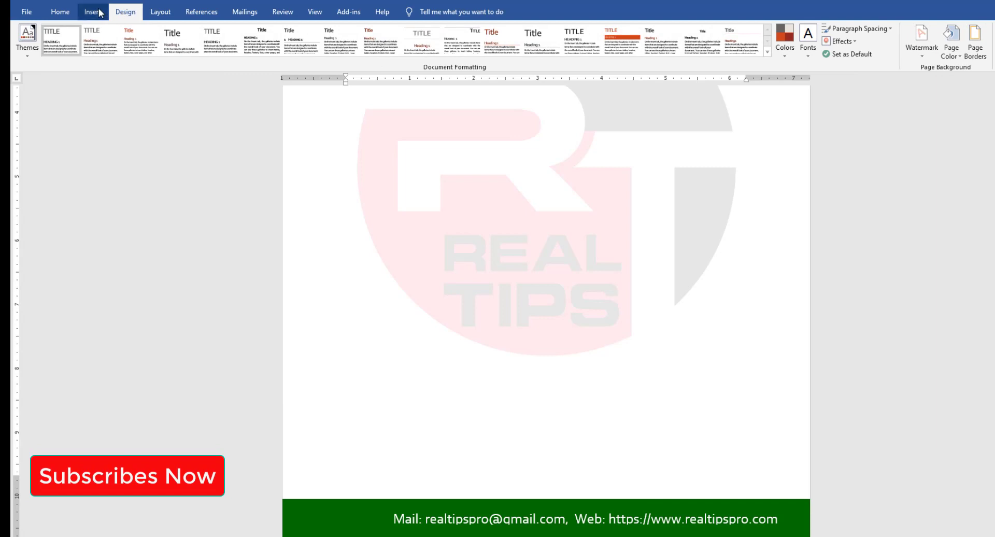
pyautogui.click(98, 12)
pyautogui.click(139, 47)
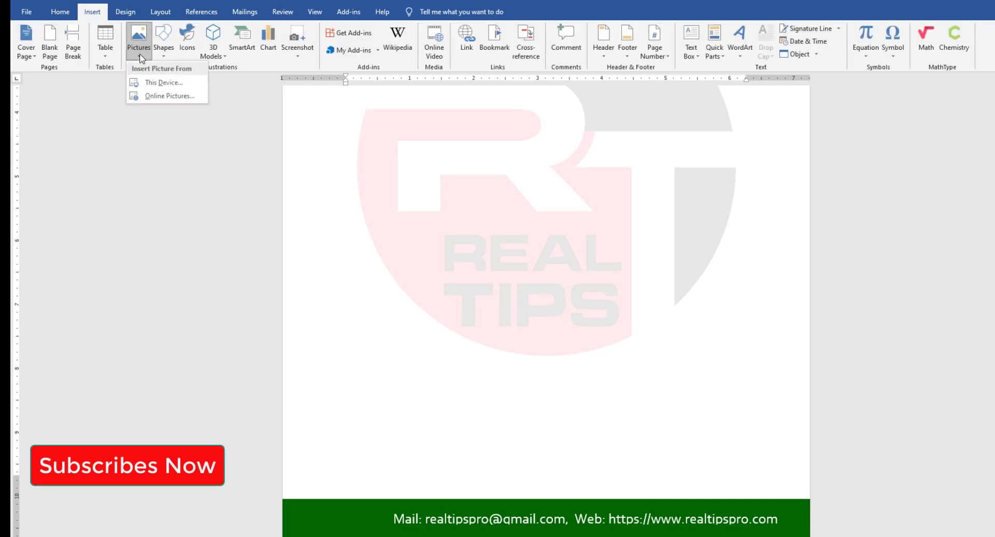
pyautogui.click(164, 82)
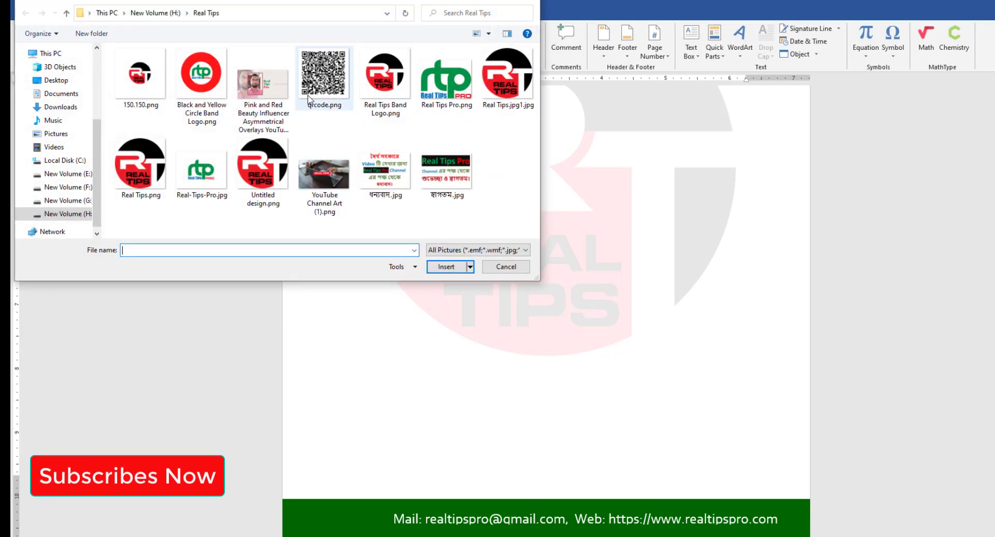
pyautogui.click(447, 267)
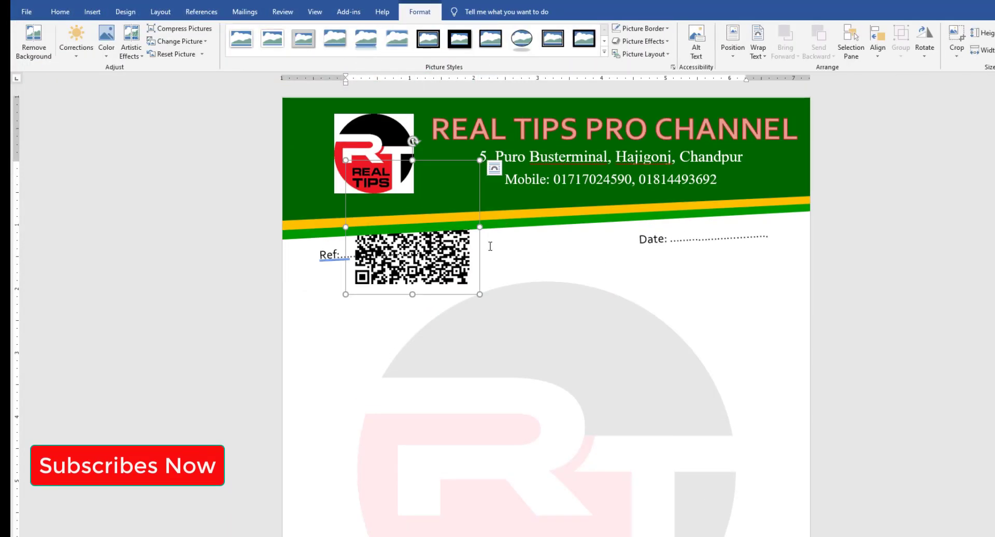
# Step: Set the QR code to In Front of Text and move it to the footer's left end
pyautogui.click(494, 168)
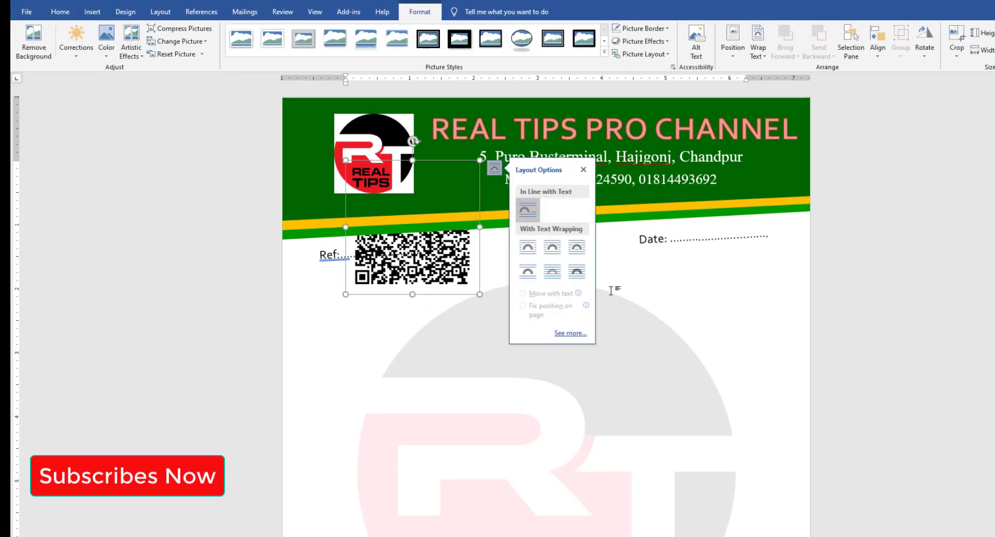
pyautogui.click(577, 272)
pyautogui.moveTo(467, 269); pyautogui.dragTo(469, 534)
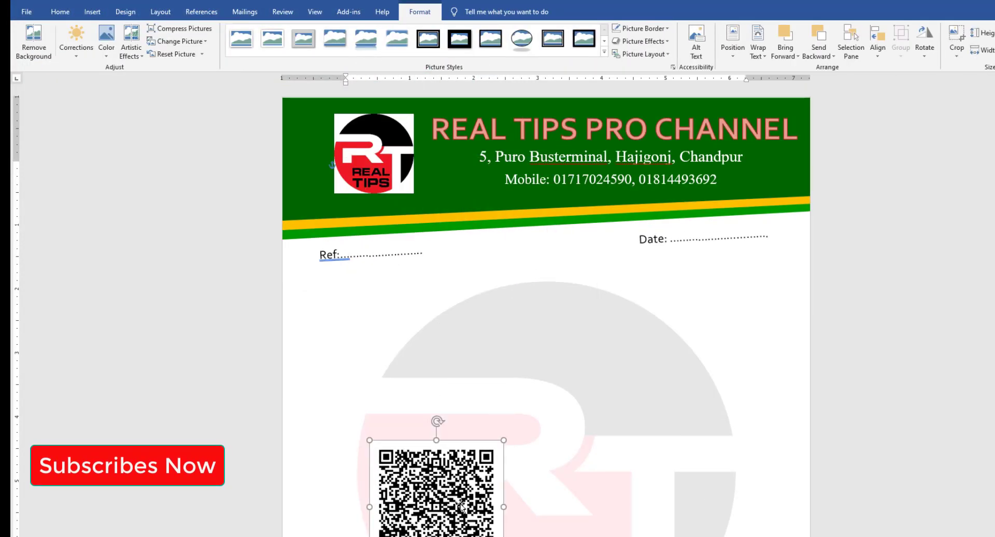
pyautogui.scroll(-4, 470, 443)
pyautogui.scroll(-3, 470, 443)
pyautogui.moveTo(499, 272)
pyautogui.mouseDown()
pyautogui.moveTo(499, 409)
pyautogui.moveTo(407, 322)
pyautogui.moveTo(407, 310)
pyautogui.moveTo(363, 524)
pyautogui.moveTo(351, 523)
pyautogui.mouseUp()
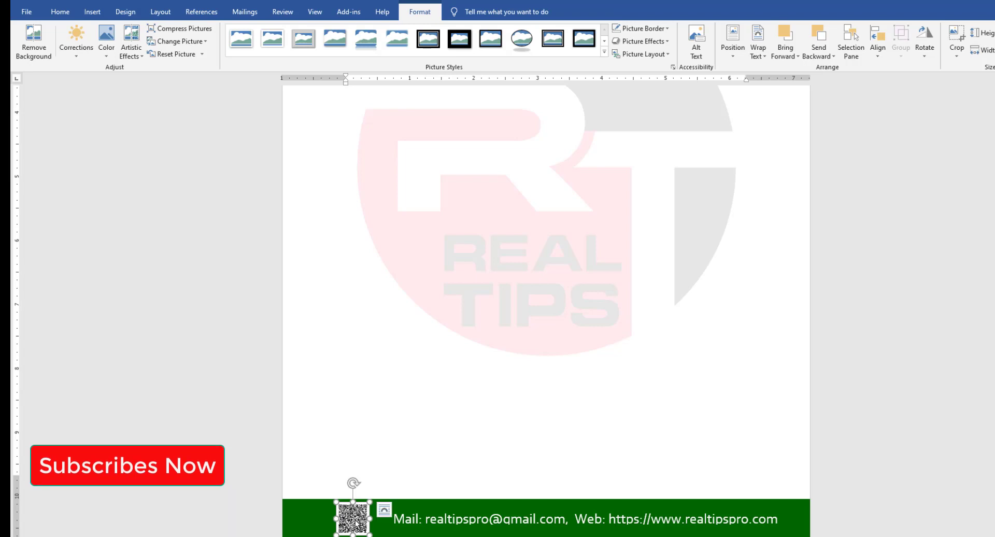
pyautogui.scroll(5, 482, 451)
pyautogui.click(496, 460)
pyautogui.scroll(-4, 487, 446)
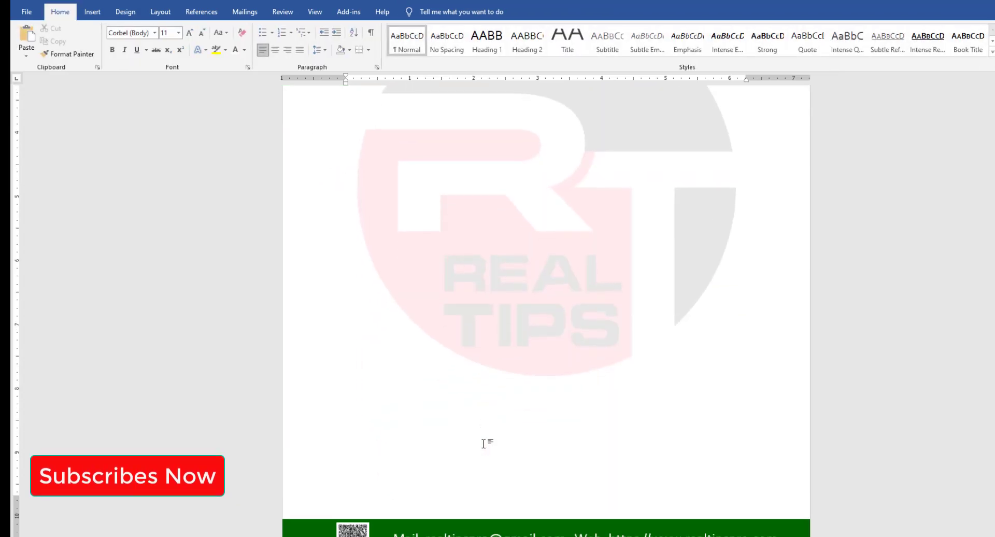
pyautogui.scroll(4, 545, 457)
pyautogui.scroll(2, 523, 322)
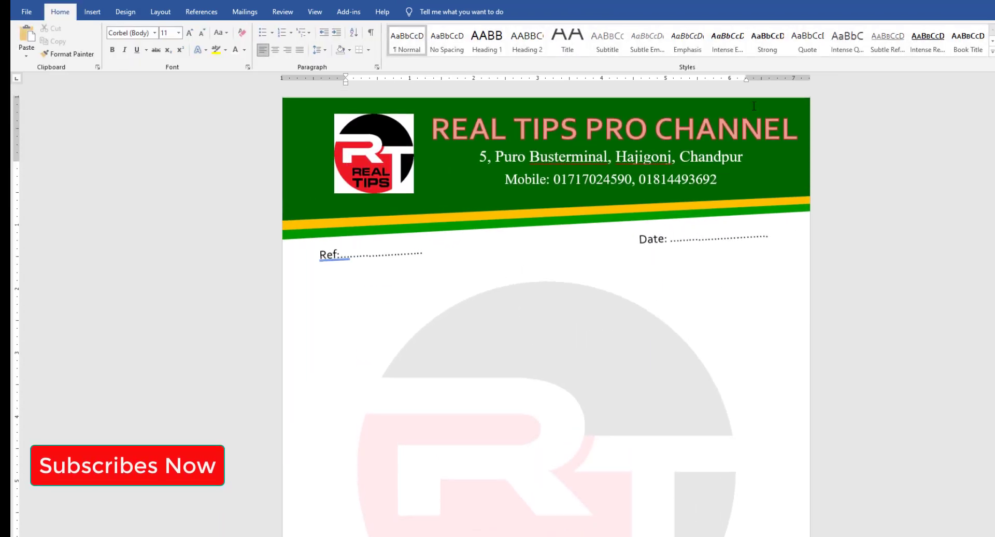
pyautogui.scroll(-3, 818, 296)
pyautogui.scroll(-5, 818, 297)
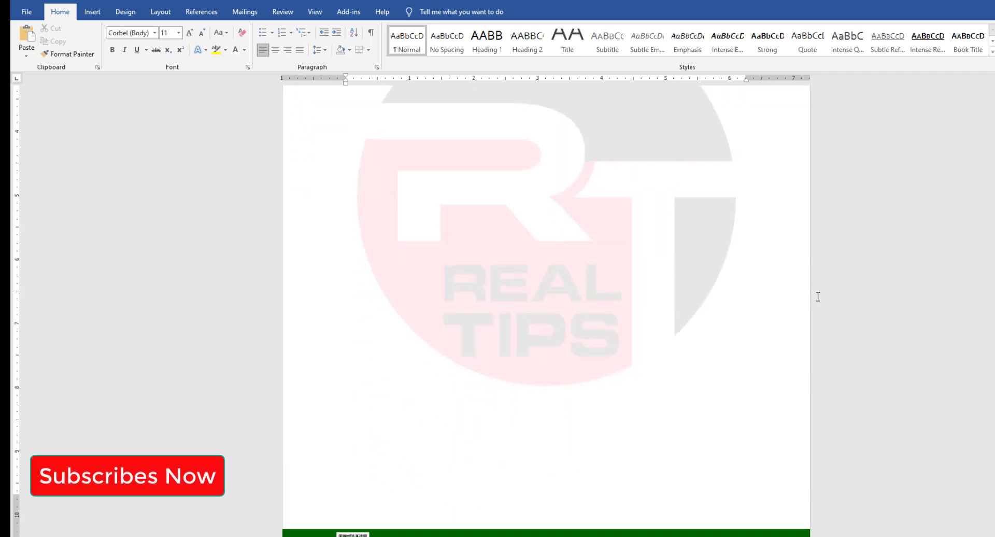
pyautogui.scroll(-1, 818, 297)
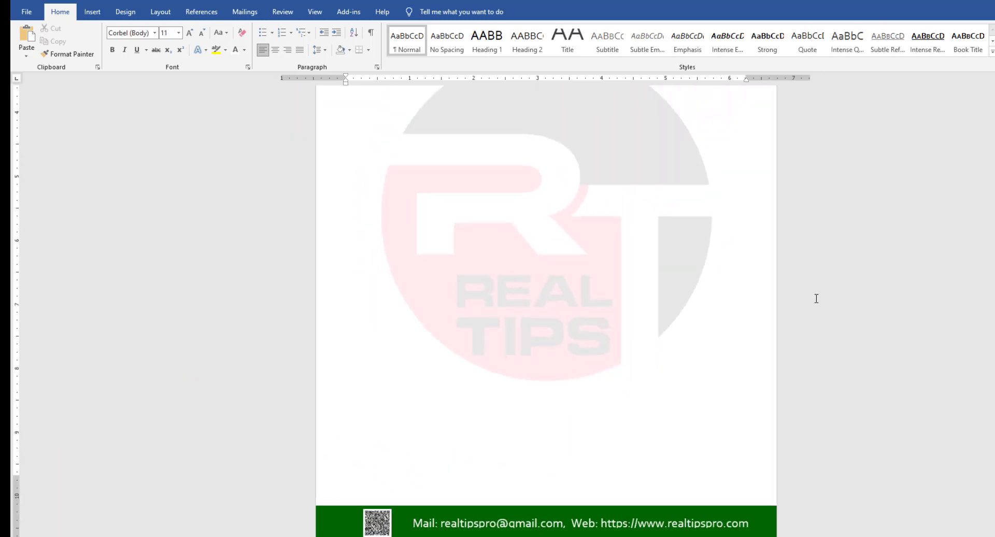
pyautogui.scroll(-5, 817, 296)
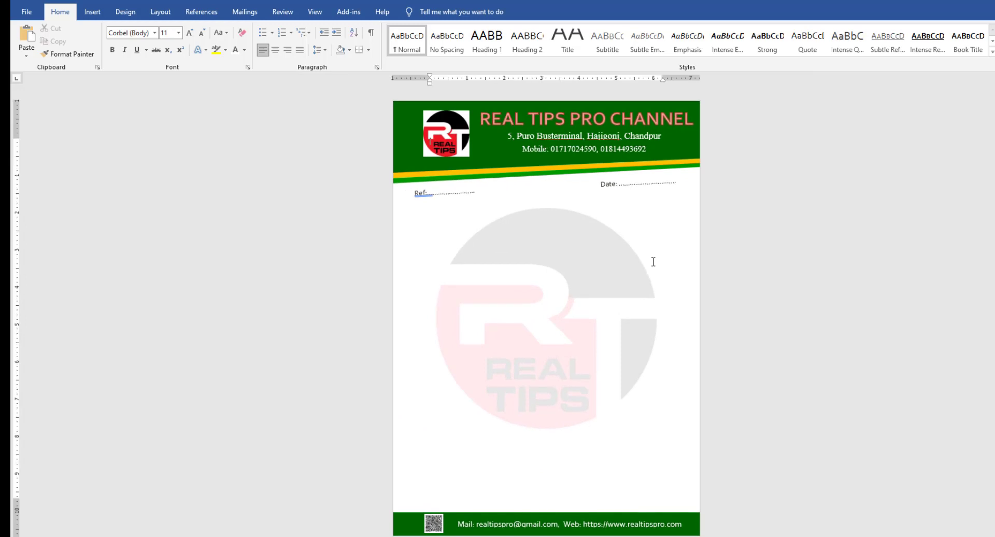